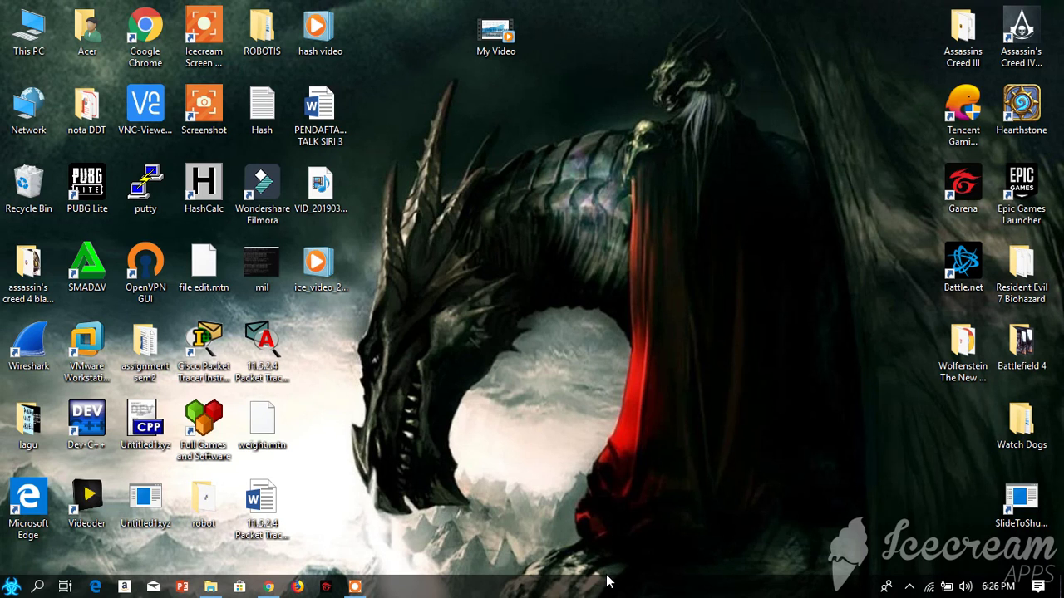
Step: Switch to Chrome and review the VeraCrypt and AxCrypt entries in TechRadar's best encryption software article
{"action": "left_click", "coordinate": [268, 587]}
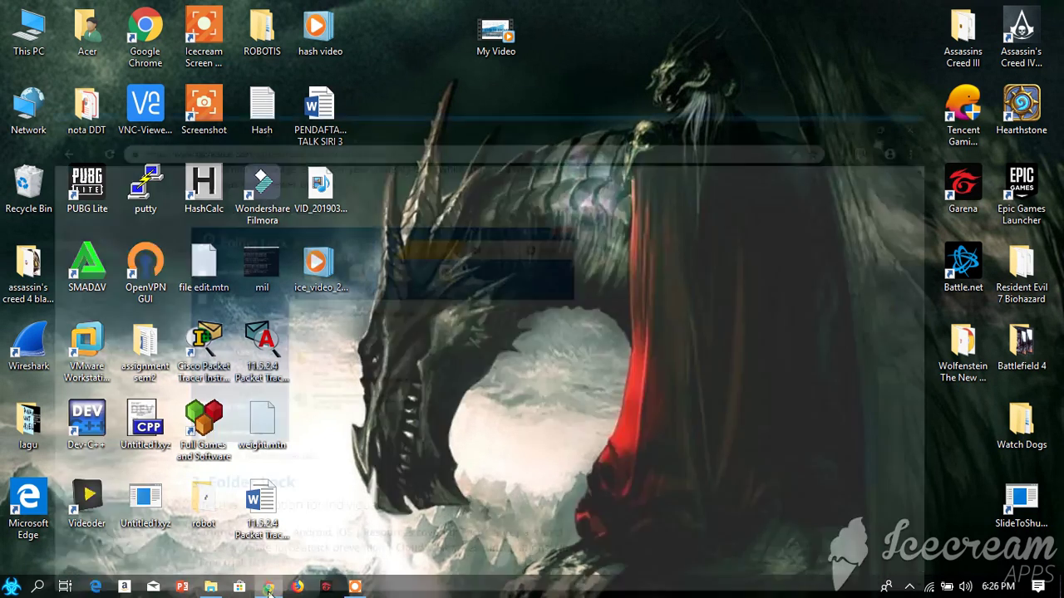
{"action": "scroll", "coordinate": [337, 401], "scroll_direction": "up", "scroll_amount": 6}
{"action": "scroll", "coordinate": [337, 401], "scroll_direction": "up", "scroll_amount": 8}
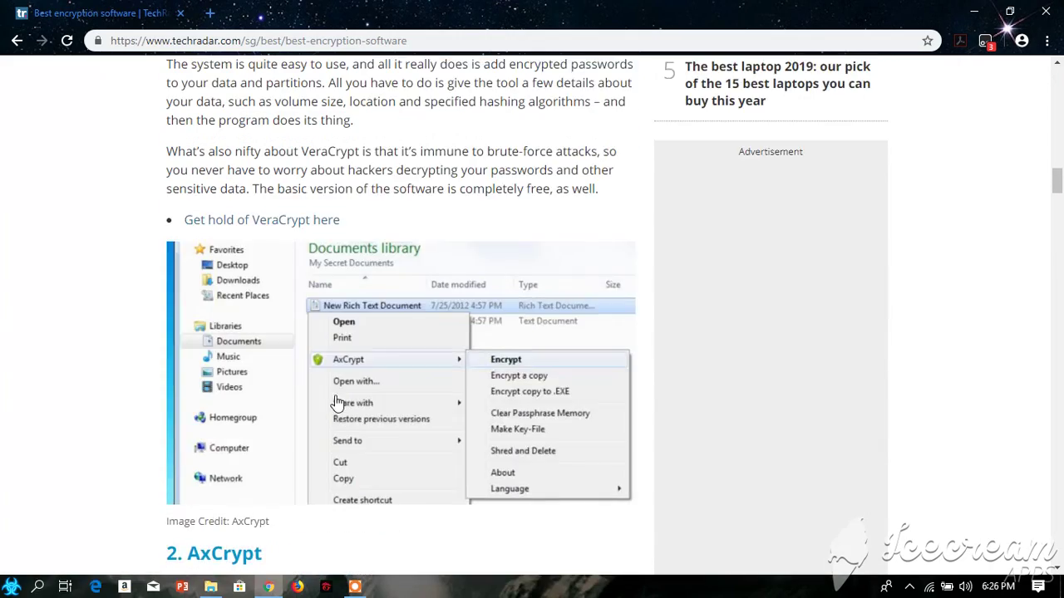
{"action": "scroll", "coordinate": [344, 391], "scroll_direction": "down", "scroll_amount": 3}
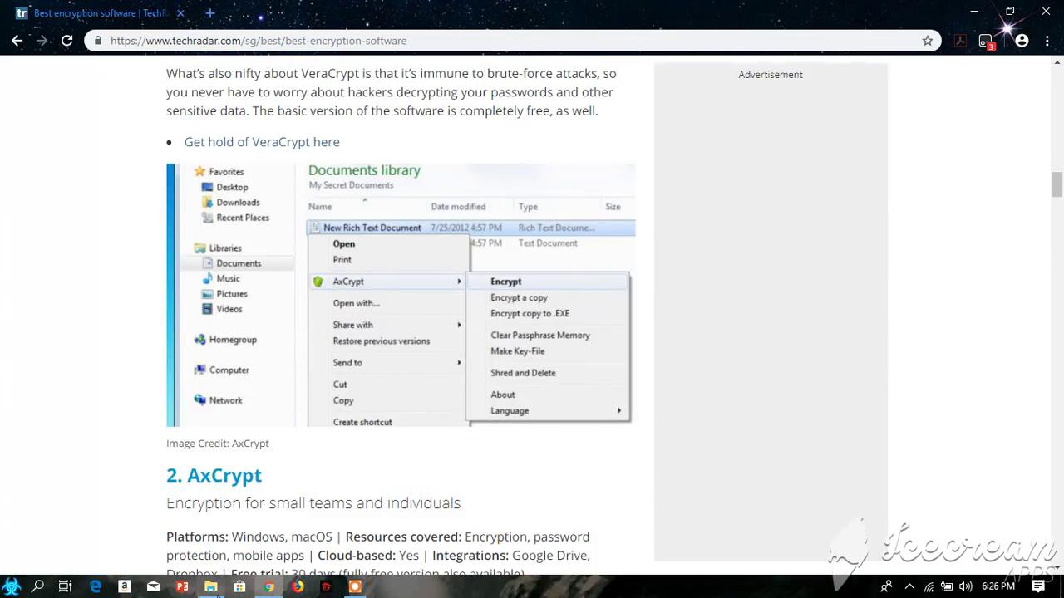
Step: Look through the Downloads folder in File Explorer for the VeraCrypt, AxCrypt, CryptoExpert and Folder Lock installers
{"action": "left_click", "coordinate": [211, 587]}
{"action": "scroll", "coordinate": [981, 220], "scroll_direction": "down", "scroll_amount": 20}
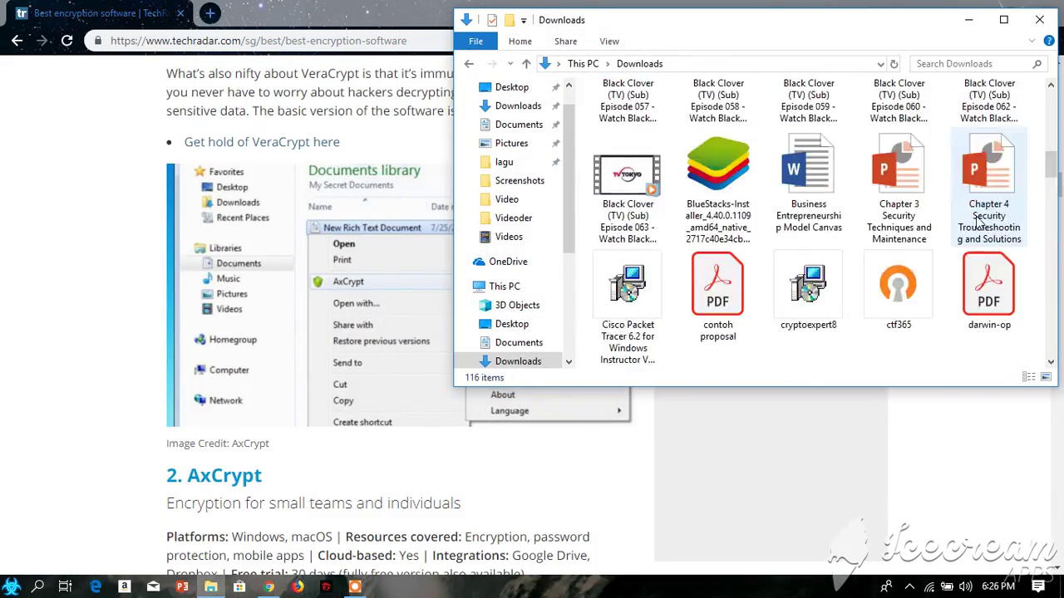
{"action": "scroll", "coordinate": [977, 220], "scroll_direction": "down", "scroll_amount": 10}
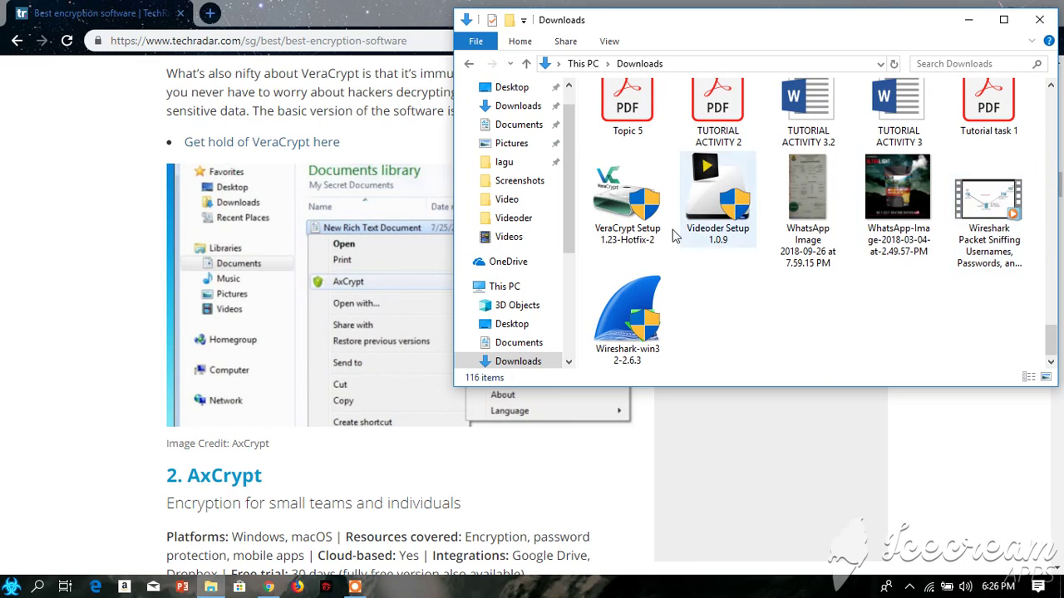
{"action": "scroll", "coordinate": [627, 239], "scroll_direction": "up", "scroll_amount": 15}
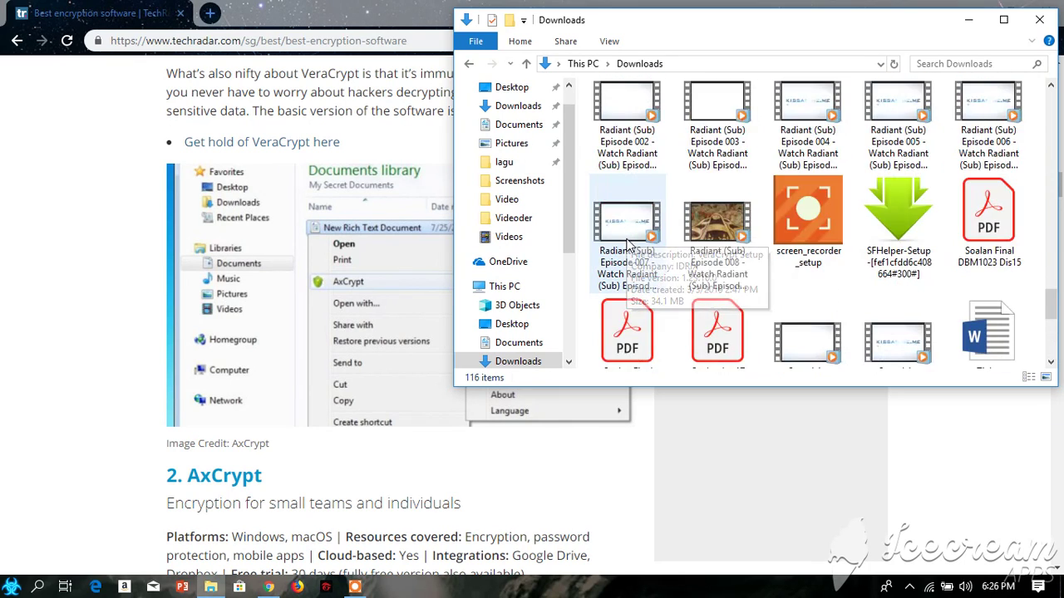
{"action": "scroll", "coordinate": [627, 239], "scroll_direction": "up", "scroll_amount": 15}
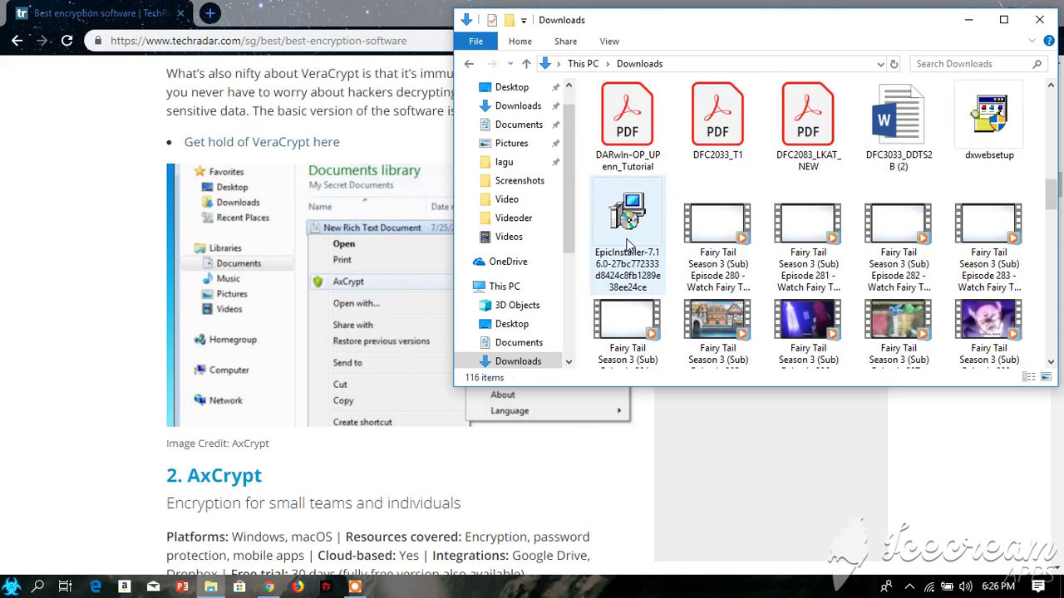
{"action": "scroll", "coordinate": [628, 241], "scroll_direction": "up", "scroll_amount": 3}
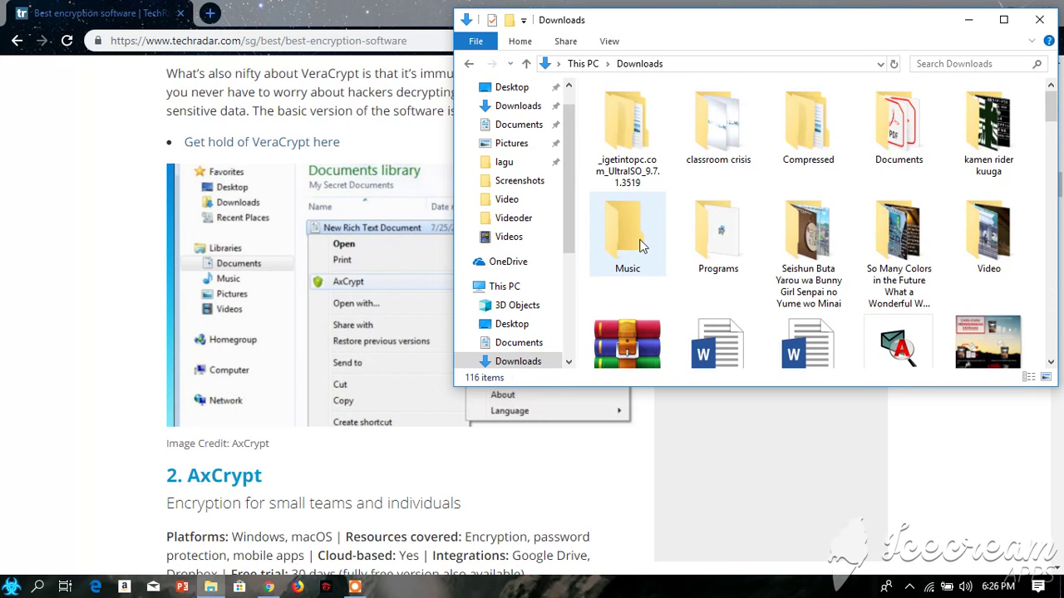
{"action": "scroll", "coordinate": [623, 215], "scroll_direction": "down", "scroll_amount": 4}
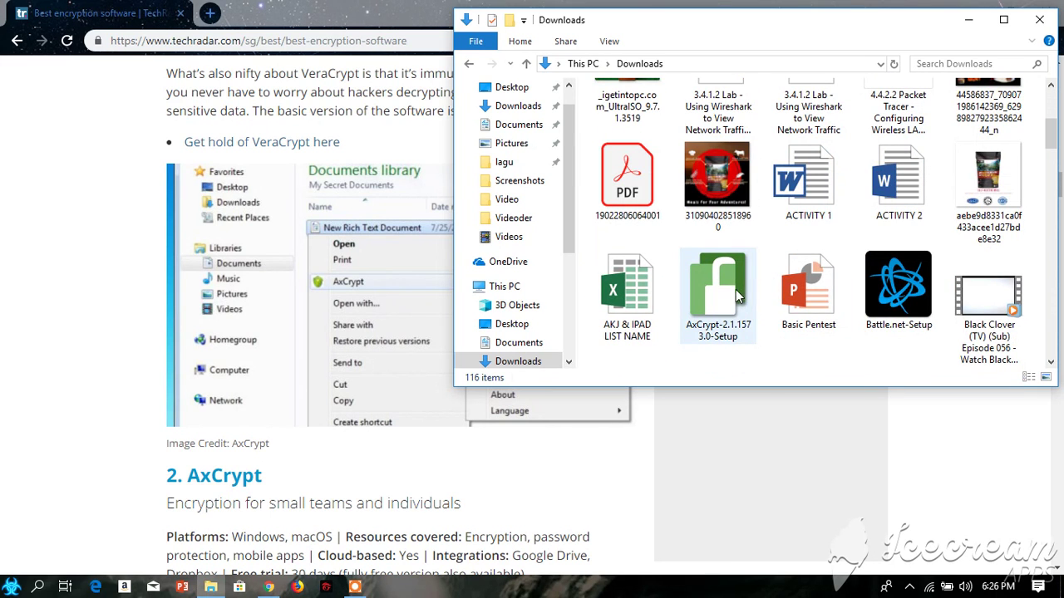
{"action": "scroll", "coordinate": [734, 291], "scroll_direction": "down", "scroll_amount": 1}
{"action": "scroll", "coordinate": [734, 291], "scroll_direction": "down", "scroll_amount": 5}
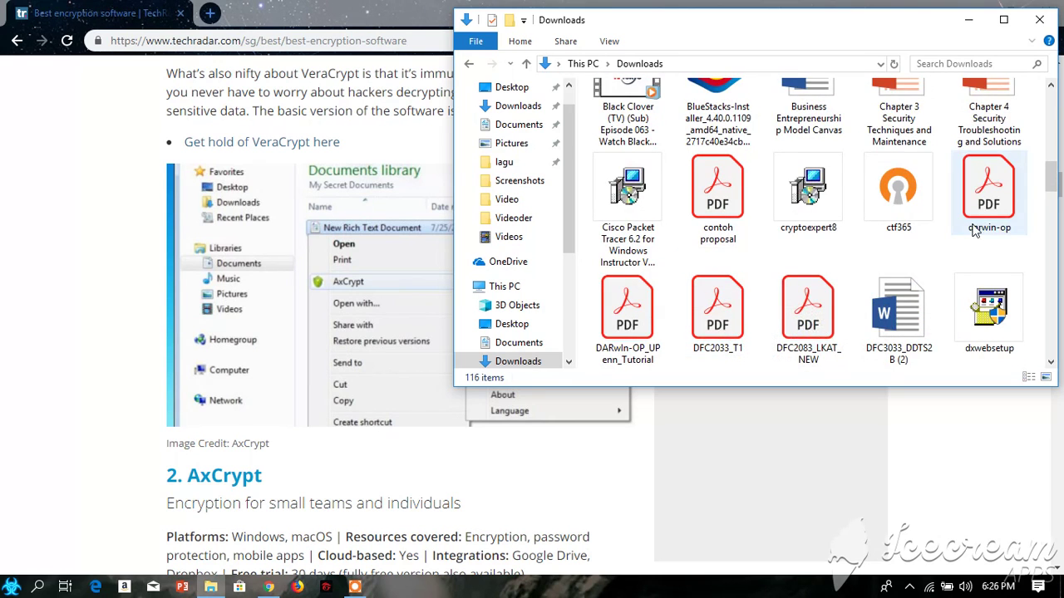
{"action": "scroll", "coordinate": [968, 237], "scroll_direction": "down", "scroll_amount": 1}
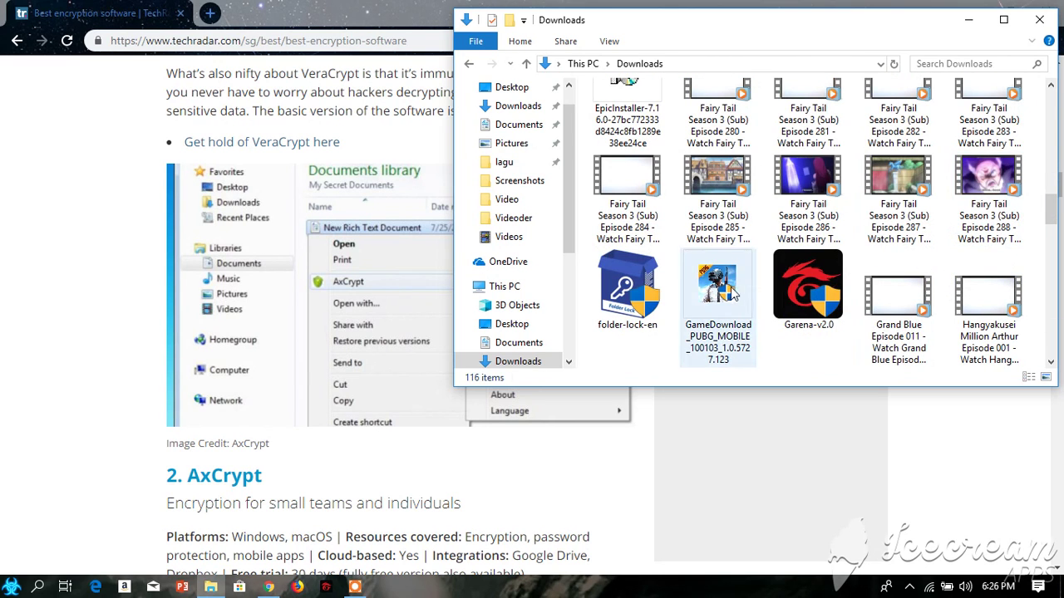
{"action": "left_click", "coordinate": [968, 19]}
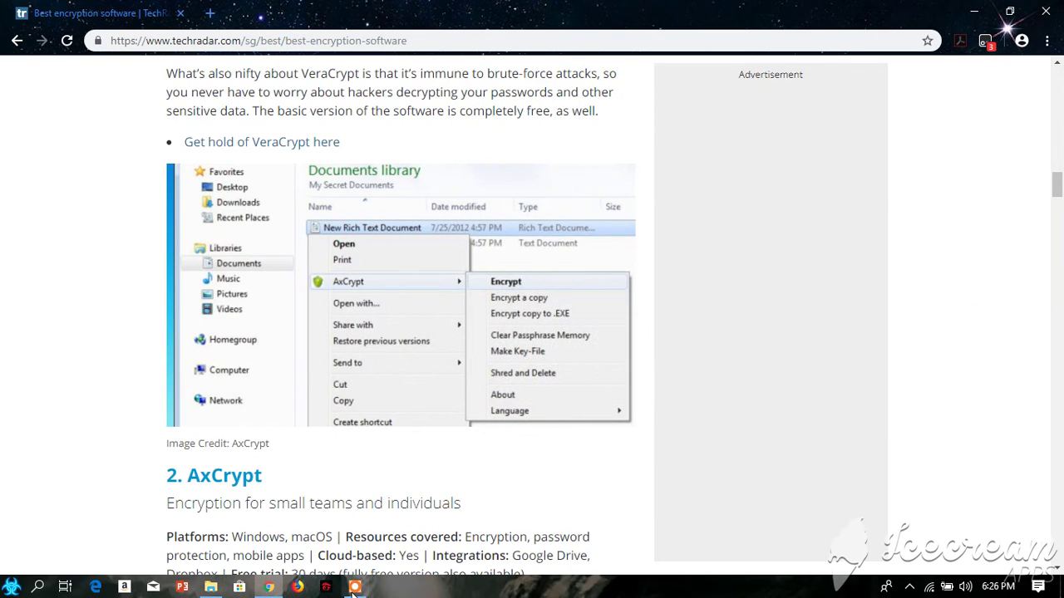
Step: Run the VeraCrypt Setup 1.23-Hotfix-2 installer from the Downloads folder with English as the installation language
{"action": "left_click", "coordinate": [211, 587]}
{"action": "scroll", "coordinate": [791, 263], "scroll_direction": "down", "scroll_amount": 15}
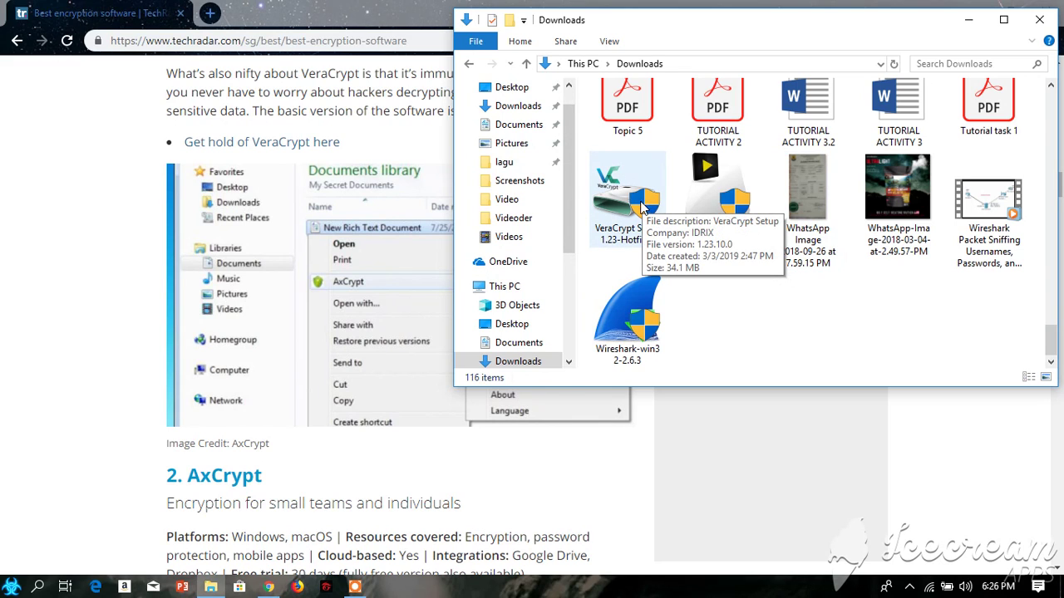
{"action": "double_click", "coordinate": [640, 206]}
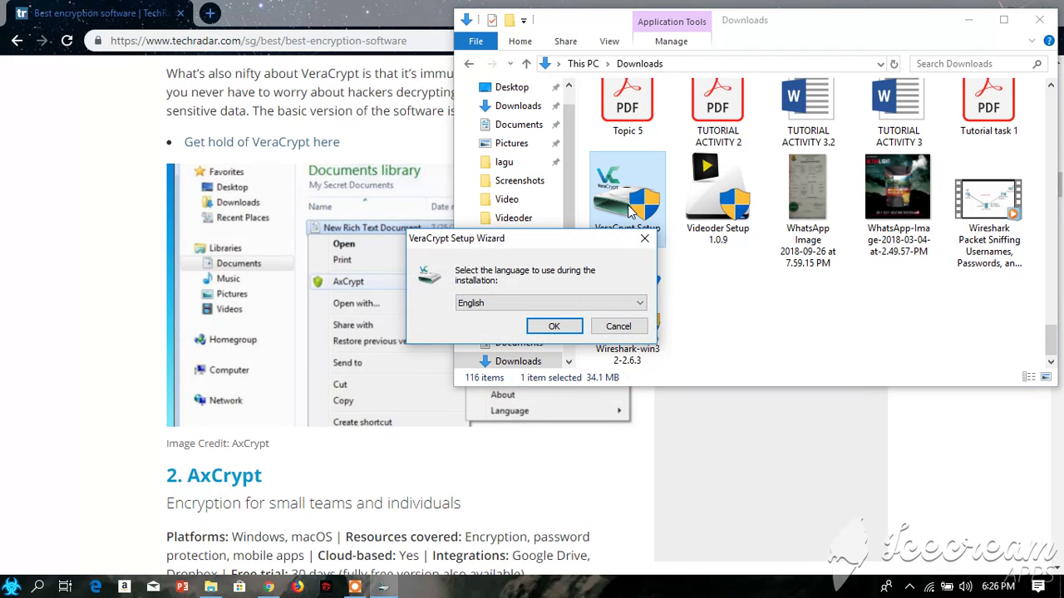
{"action": "left_click", "coordinate": [554, 325]}
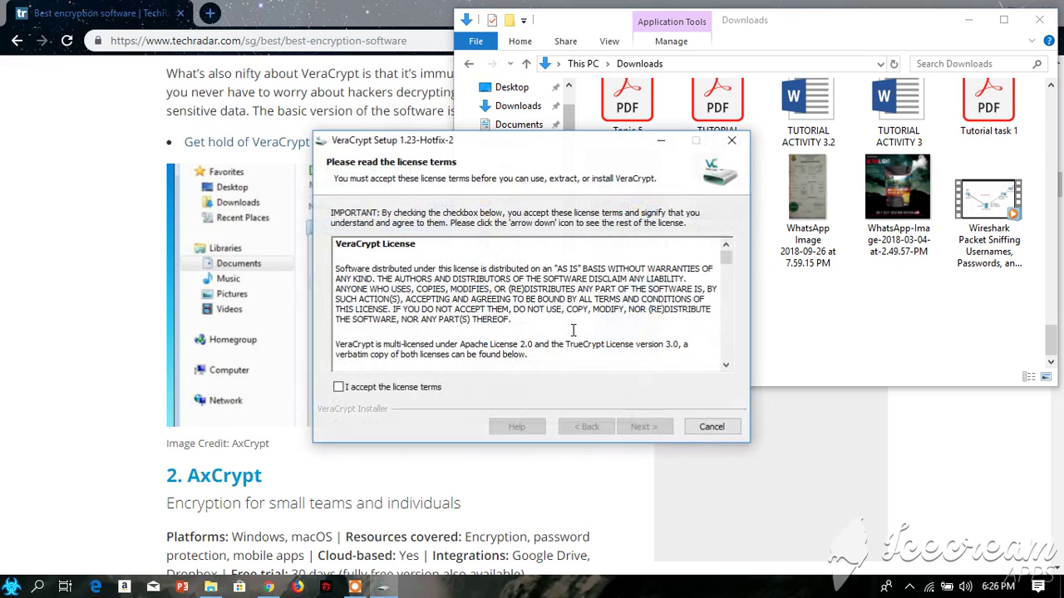
Step: Accept the VeraCrypt license terms and start the installation in Install mode with the default setup options
{"action": "left_click", "coordinate": [366, 392]}
{"action": "left_click", "coordinate": [645, 427]}
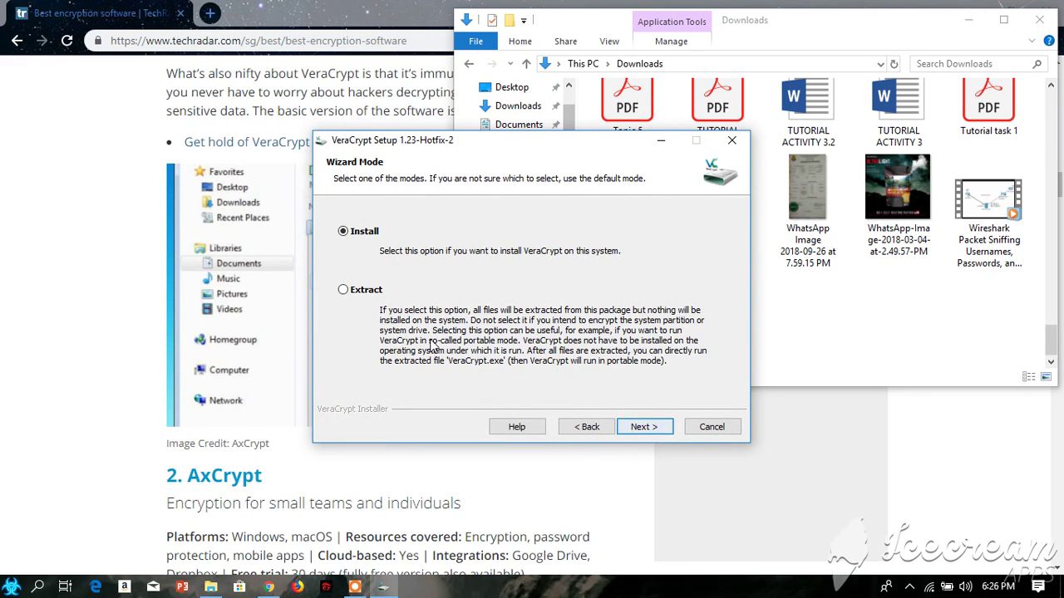
{"action": "left_click", "coordinate": [645, 427]}
{"action": "left_click", "coordinate": [646, 427]}
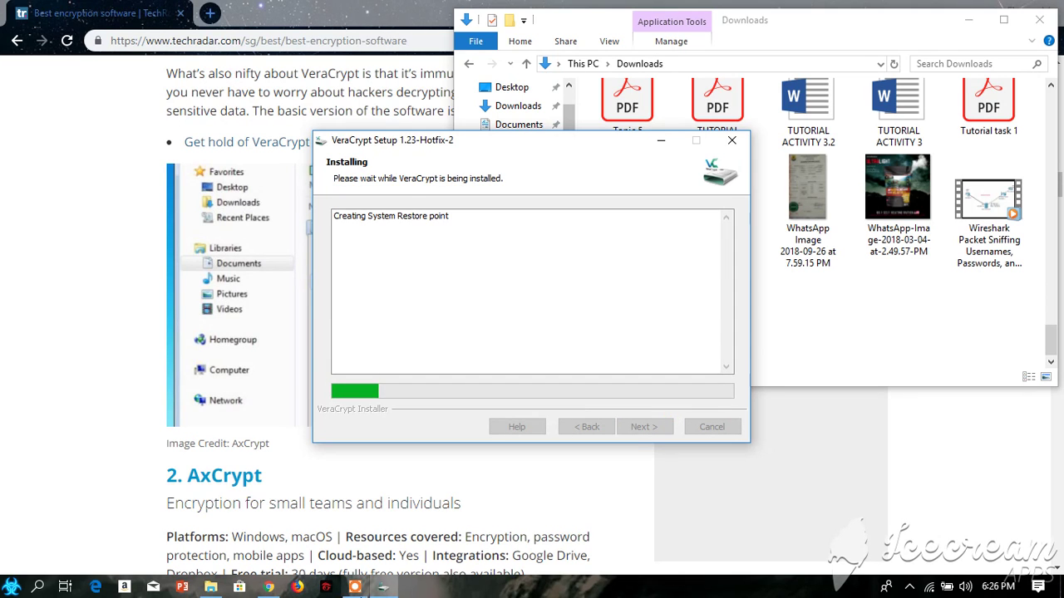
{"action": "left_click", "coordinate": [354, 588]}
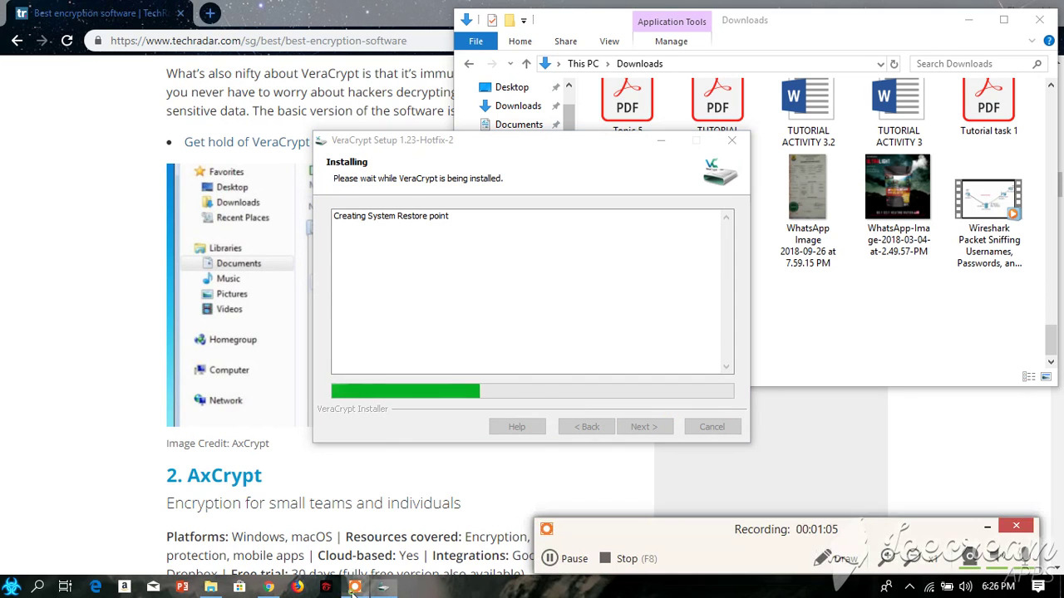
{"action": "left_click", "coordinate": [565, 562]}
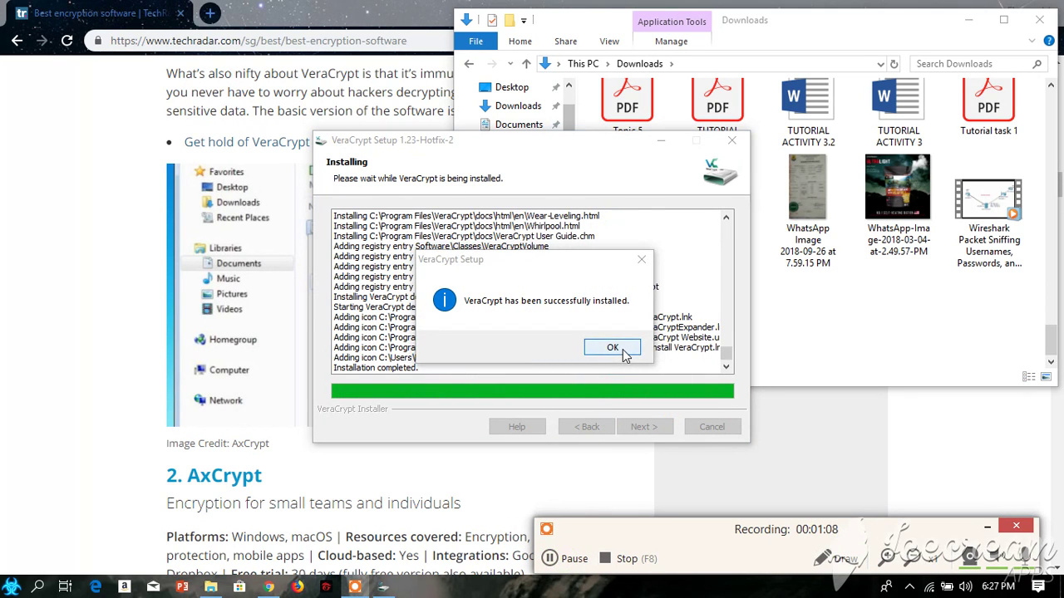
Step: Finish the VeraCrypt installer and agree to view the Beginner's Tutorial from the user guide
{"action": "left_click", "coordinate": [618, 353]}
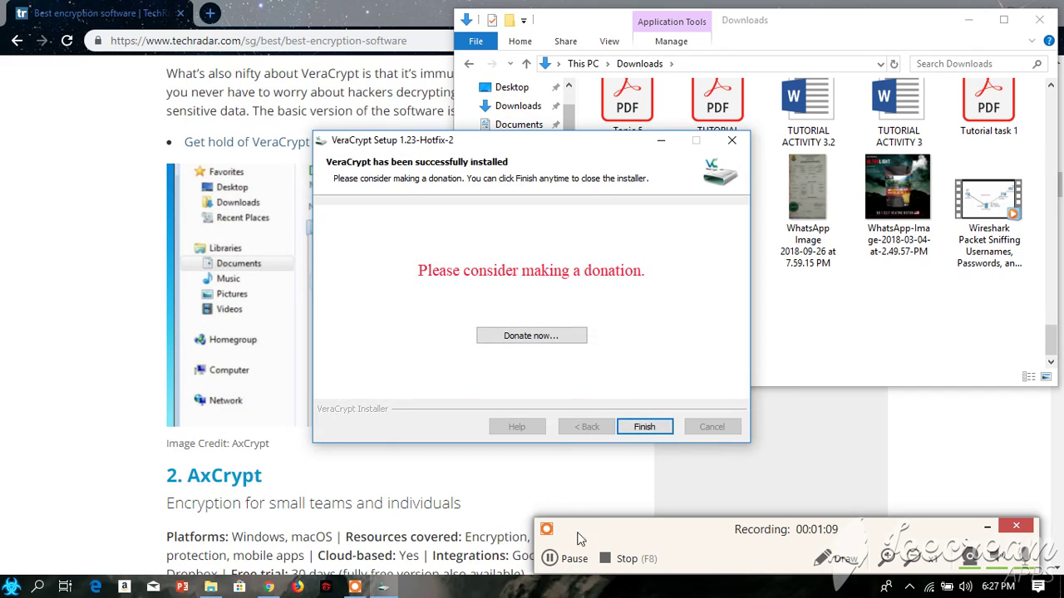
{"action": "left_click", "coordinate": [641, 428]}
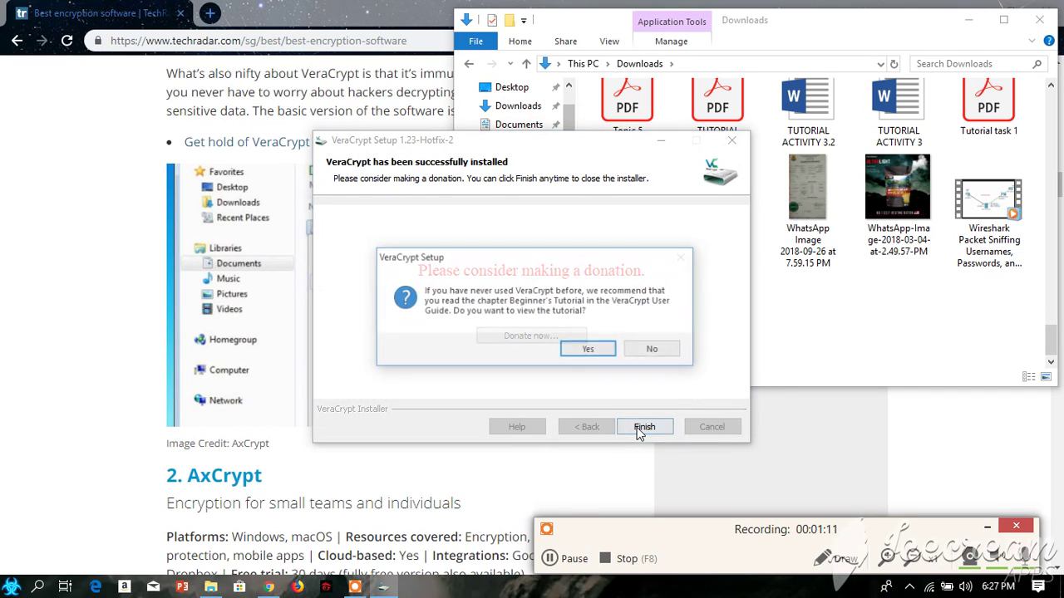
{"action": "left_click", "coordinate": [589, 351]}
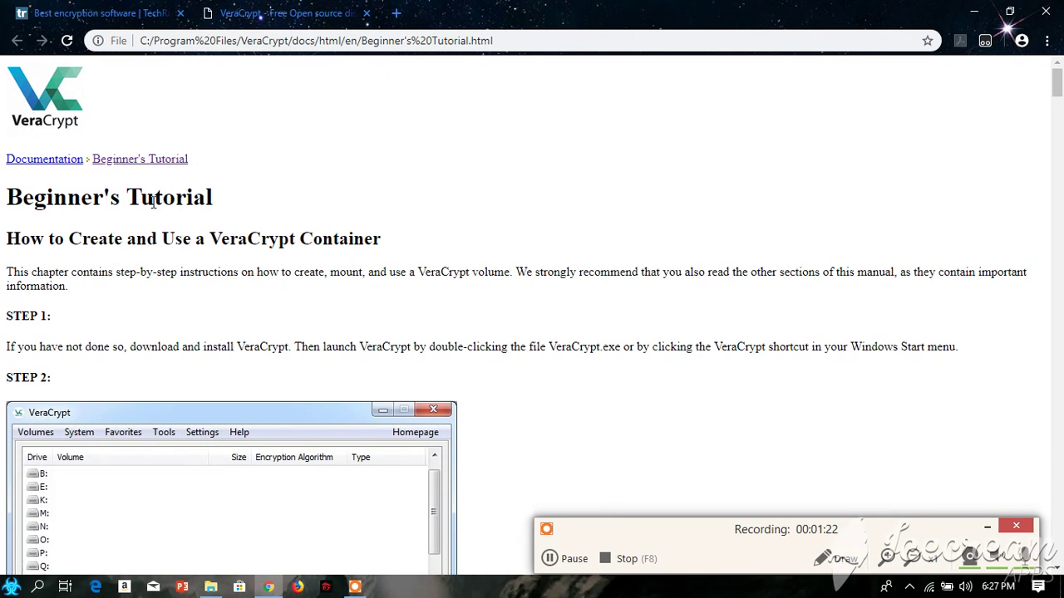
Step: Read through the VeraCrypt Beginner's Tutorial on creating and using a container, from step 1 to step 14
{"action": "scroll", "coordinate": [145, 205], "scroll_direction": "down", "scroll_amount": 20}
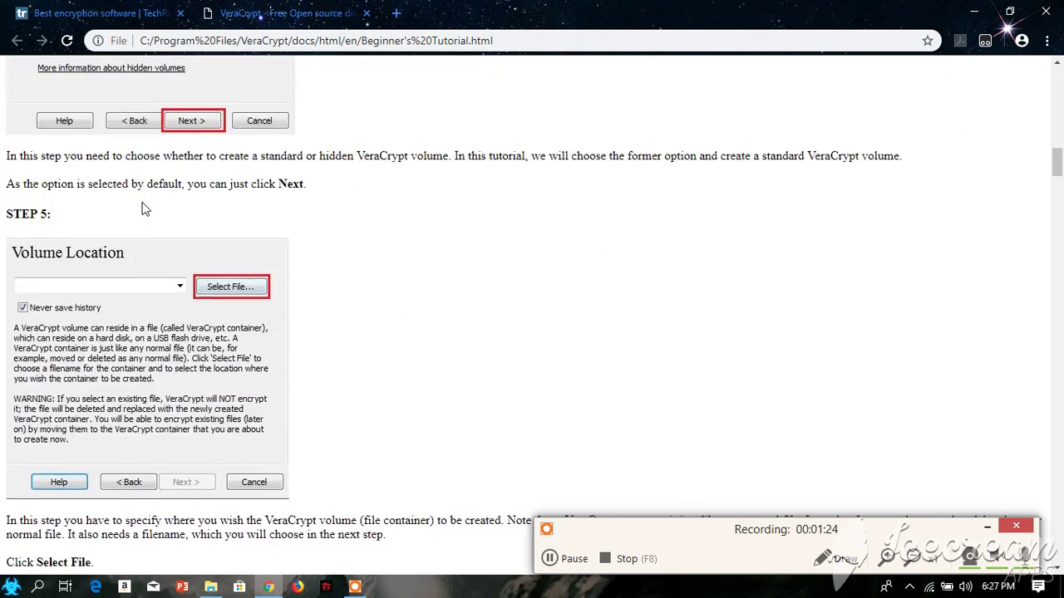
{"action": "scroll", "coordinate": [145, 215], "scroll_direction": "up", "scroll_amount": 15}
{"action": "scroll", "coordinate": [145, 215], "scroll_direction": "up", "scroll_amount": 6}
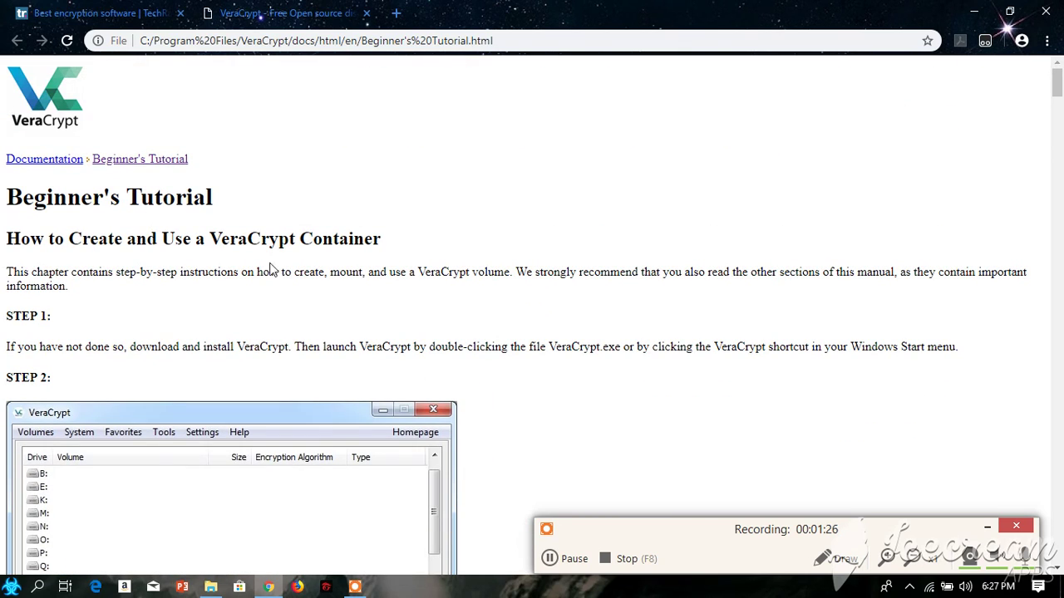
{"action": "scroll", "coordinate": [260, 264], "scroll_direction": "down", "scroll_amount": 1}
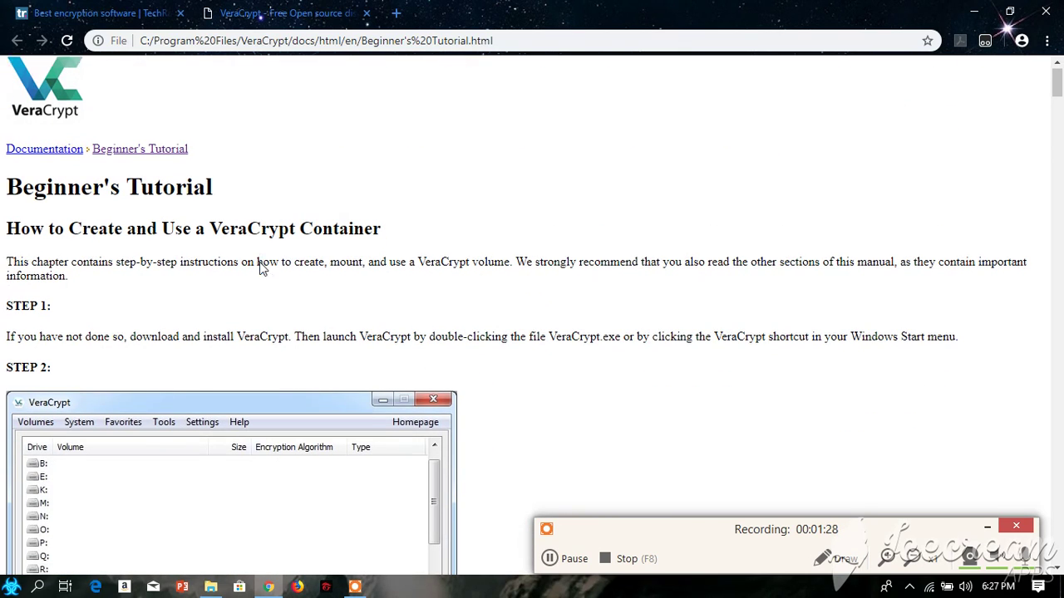
{"action": "scroll", "coordinate": [257, 265], "scroll_direction": "down", "scroll_amount": 2}
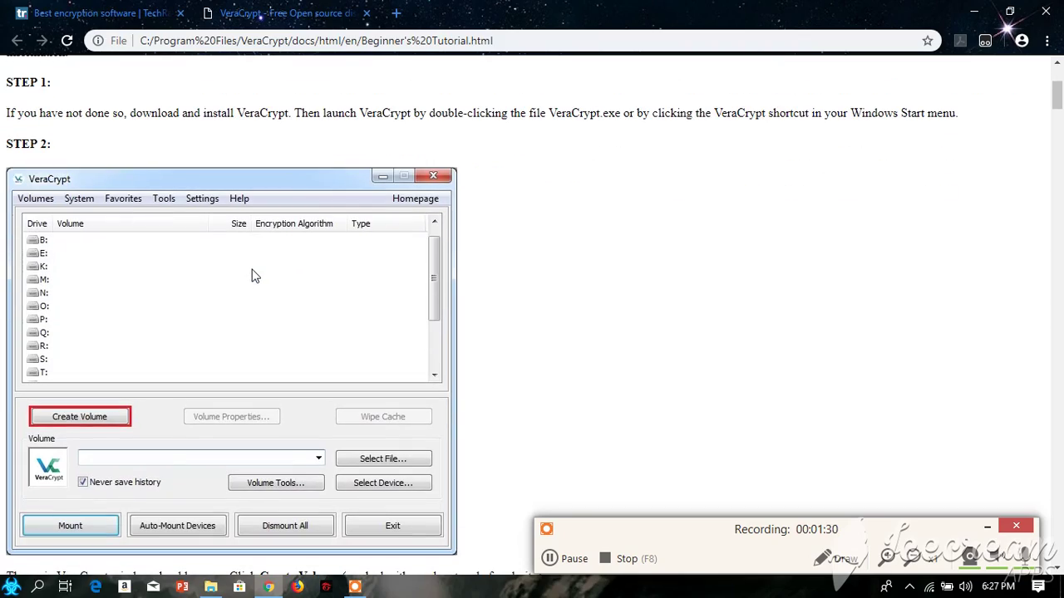
{"action": "scroll", "coordinate": [254, 276], "scroll_direction": "down", "scroll_amount": 20}
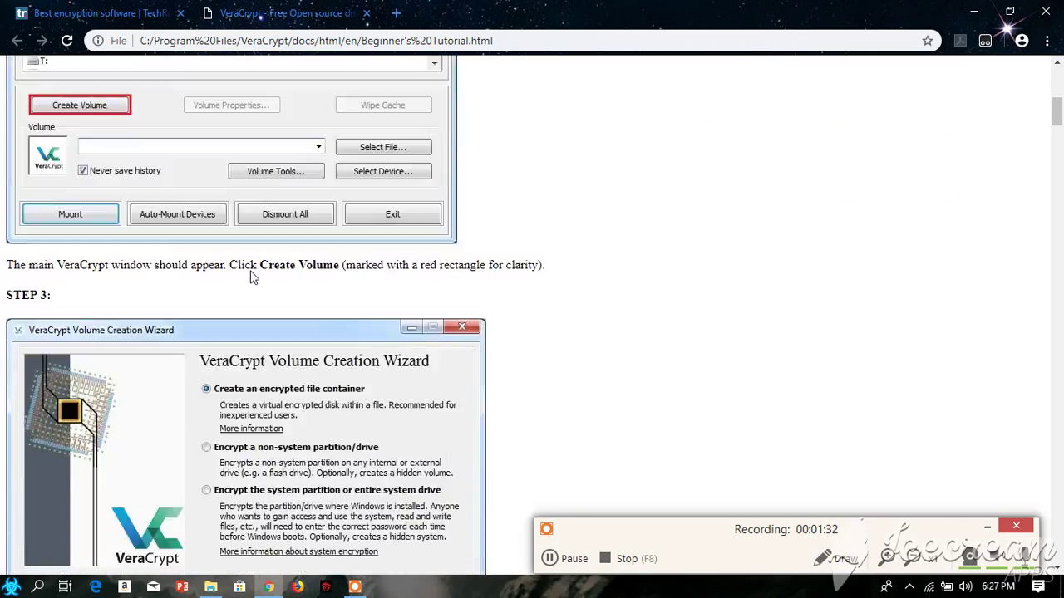
{"action": "scroll", "coordinate": [249, 274], "scroll_direction": "down", "scroll_amount": 20}
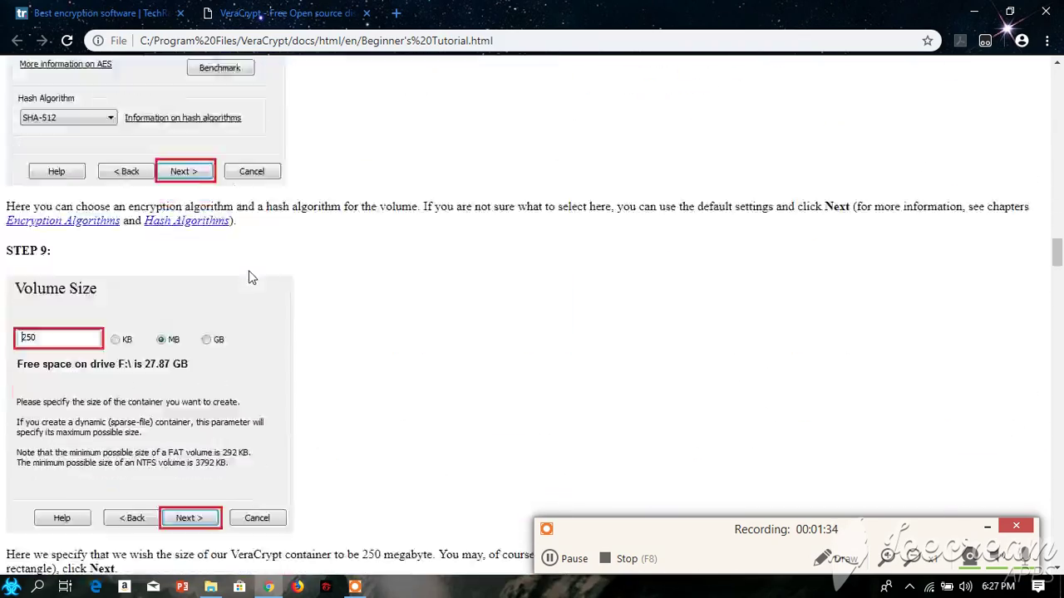
{"action": "left_click_drag", "start_coordinate": [1058, 320], "coordinate": [1061, 392]}
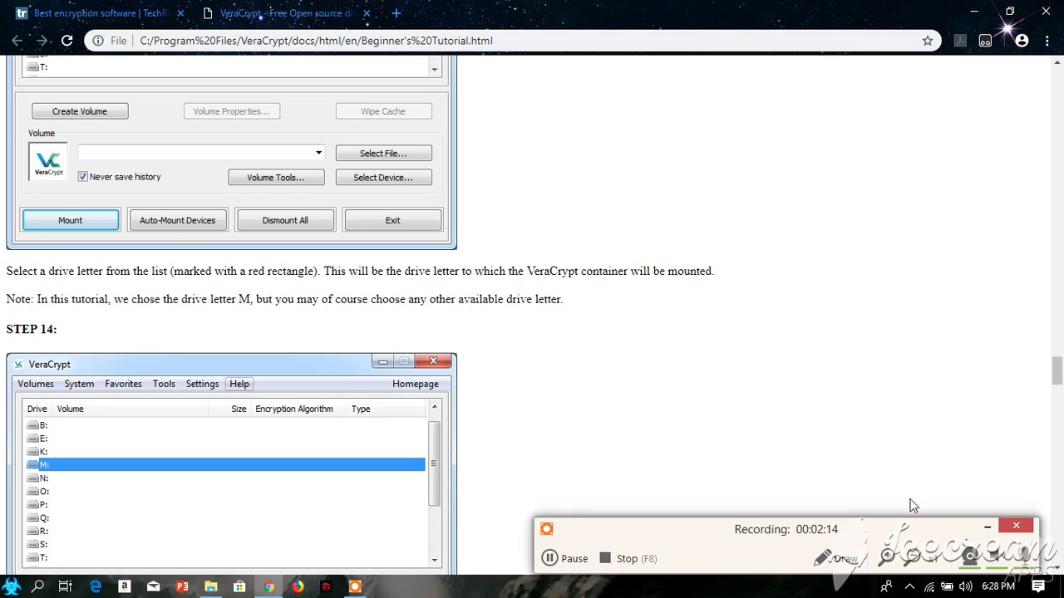
{"action": "left_click", "coordinate": [573, 559]}
{"action": "left_click", "coordinate": [558, 558]}
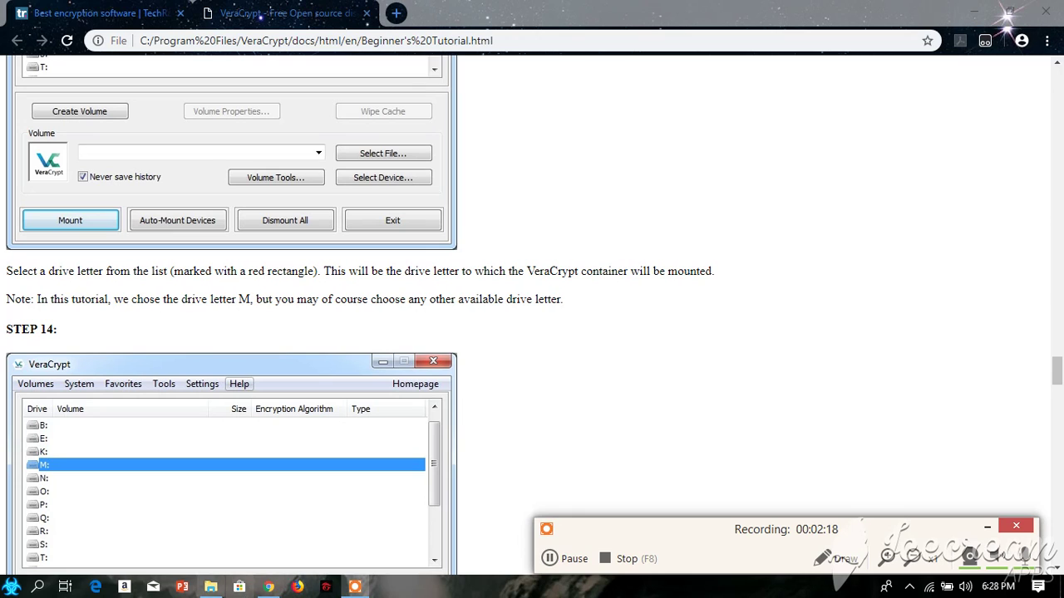
Step: Run the folder-lock-en installer from the Downloads folder in File Explorer with English as the setup language
{"action": "left_click", "coordinate": [210, 587]}
{"action": "scroll", "coordinate": [811, 282], "scroll_direction": "up", "scroll_amount": 10}
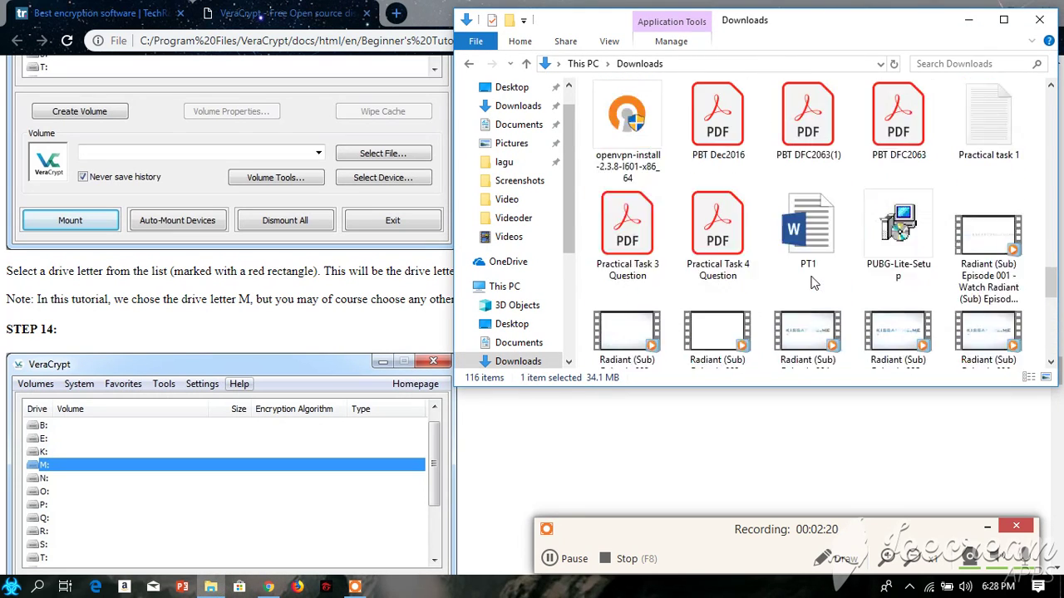
{"action": "scroll", "coordinate": [811, 283], "scroll_direction": "down", "scroll_amount": 10}
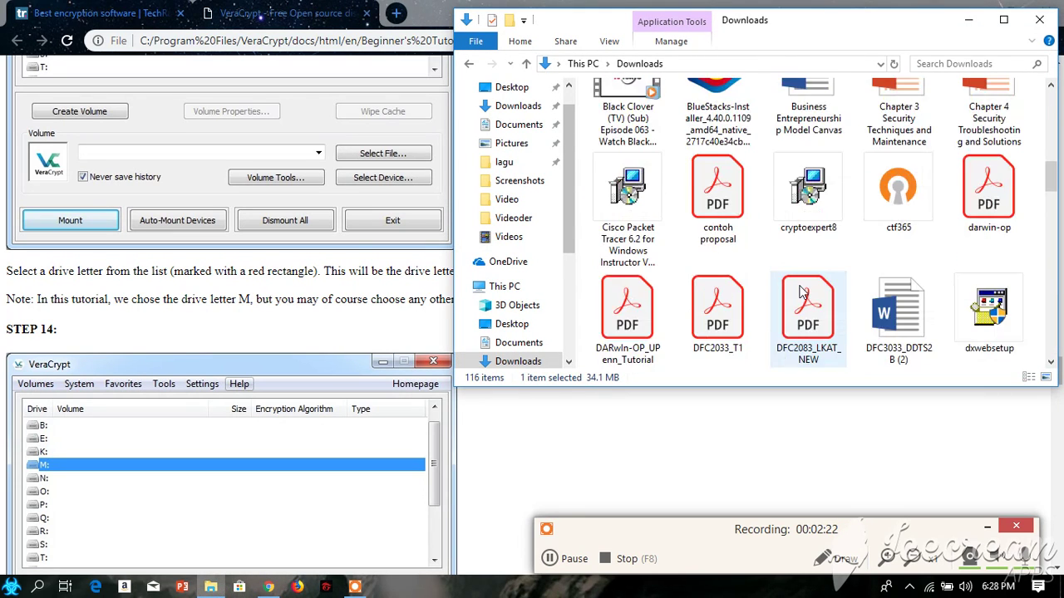
{"action": "scroll", "coordinate": [802, 293], "scroll_direction": "down", "scroll_amount": 5}
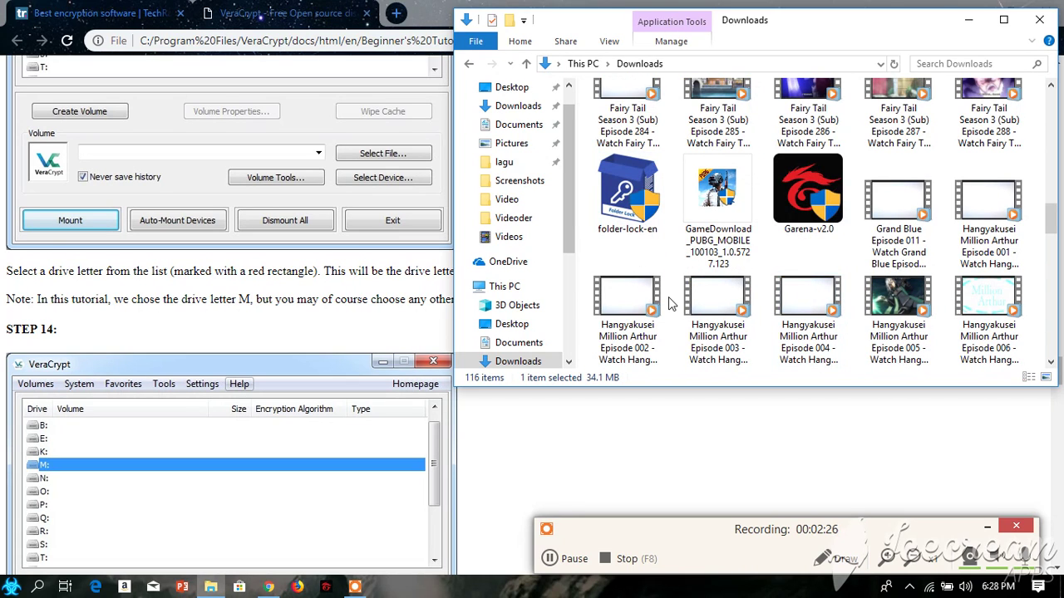
{"action": "double_click", "coordinate": [619, 187]}
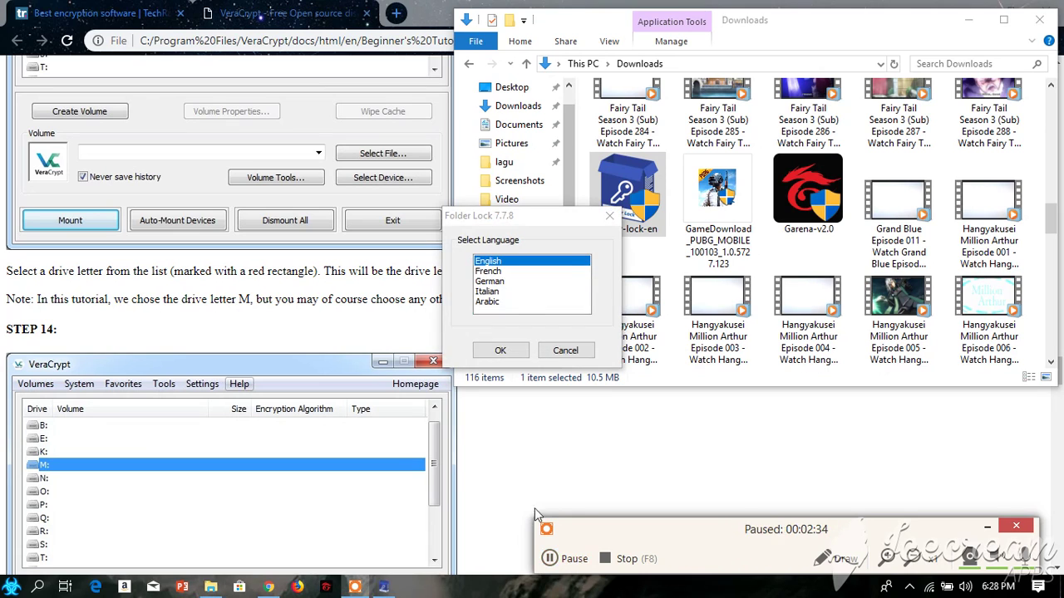
{"action": "left_click", "coordinate": [499, 350]}
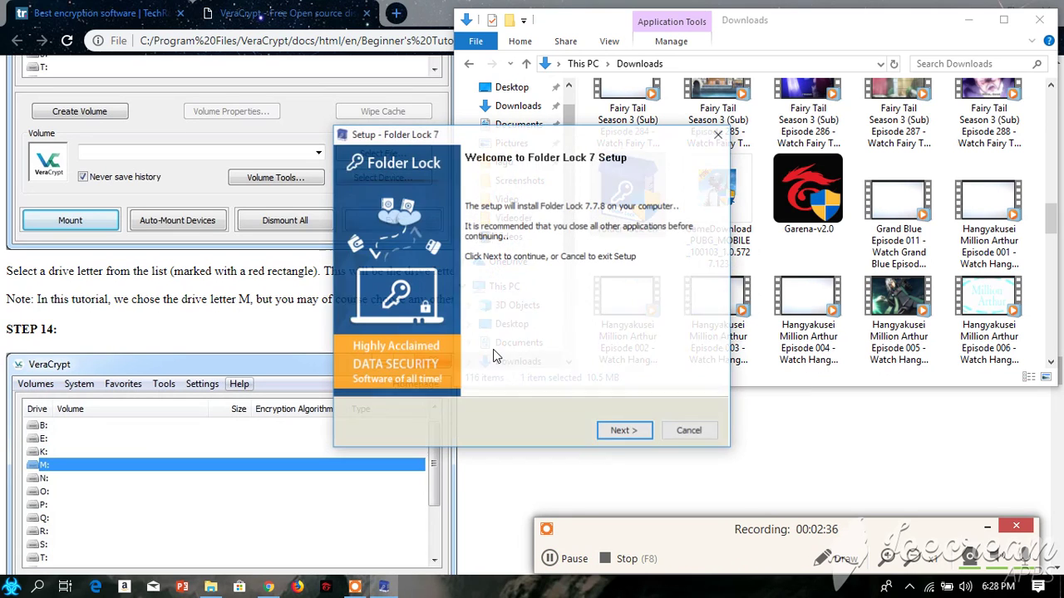
Step: Accept the Folder Lock 7 license agreement and install it in the default location with desktop and all-users shortcuts
{"action": "left_click", "coordinate": [625, 431]}
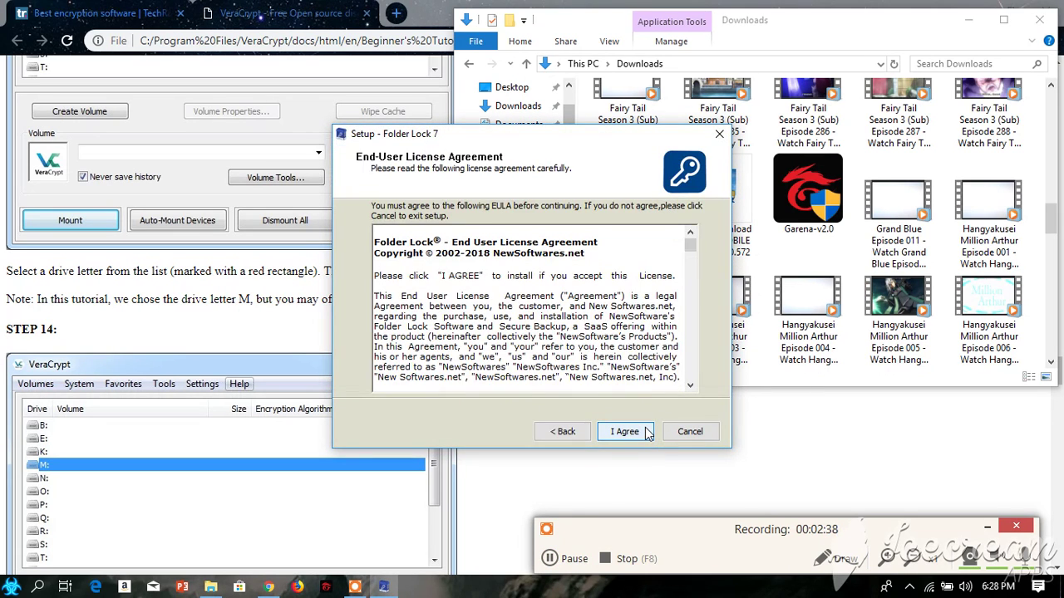
{"action": "left_click", "coordinate": [647, 433]}
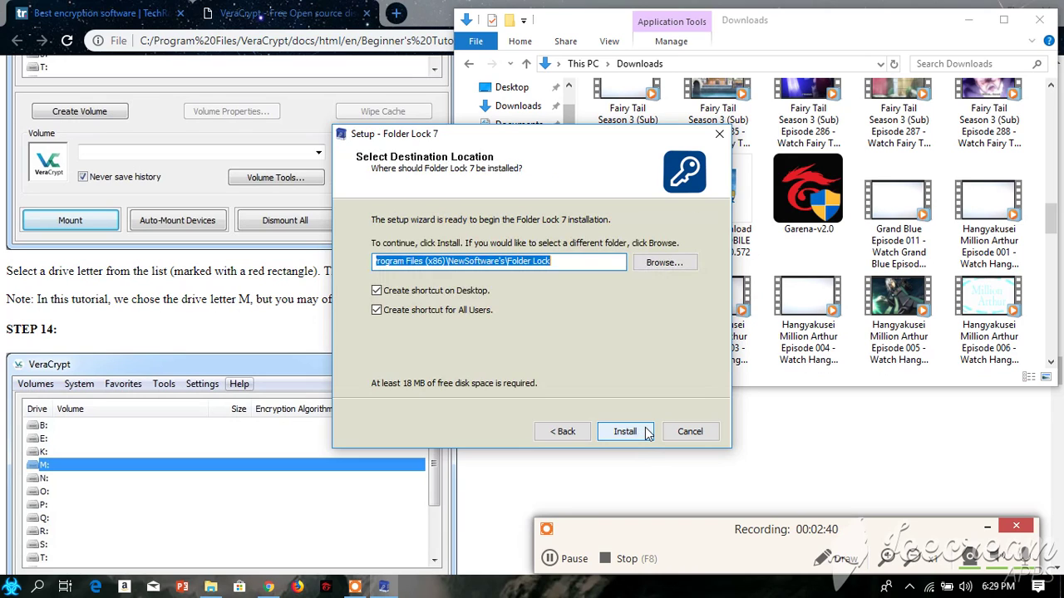
{"action": "left_click", "coordinate": [625, 431]}
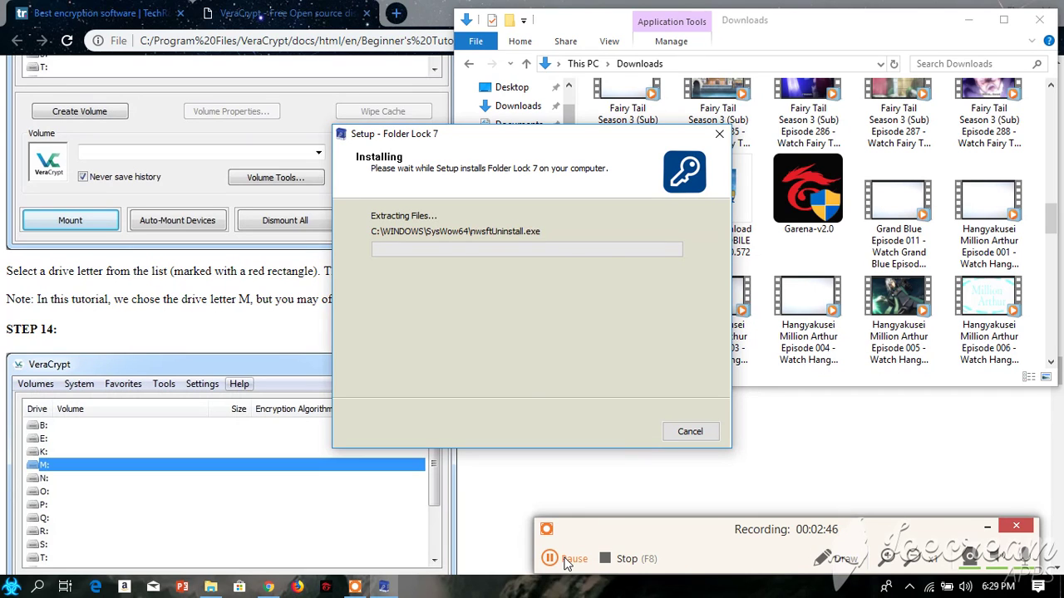
{"action": "left_click", "coordinate": [565, 561]}
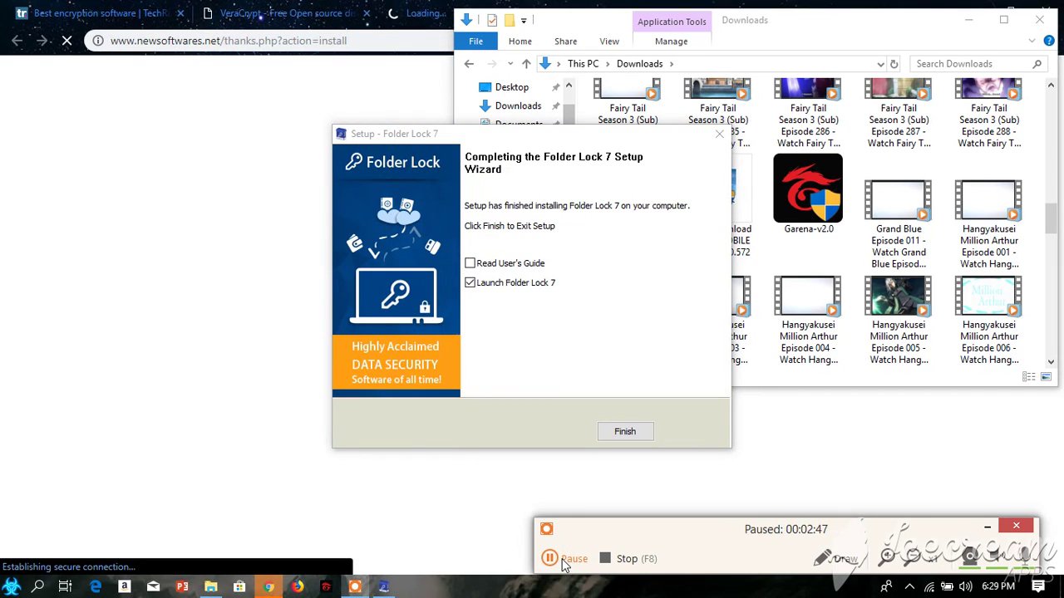
{"action": "left_click", "coordinate": [565, 561]}
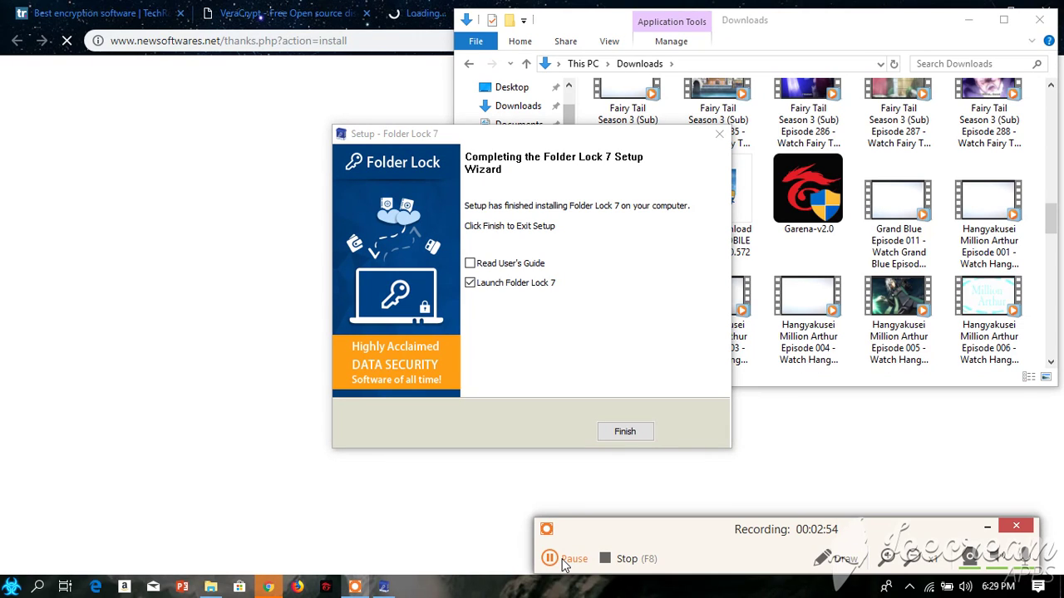
Step: Finish the Folder Lock 7 setup wizard and launch the program without reading the user's guide
{"action": "left_click", "coordinate": [625, 433]}
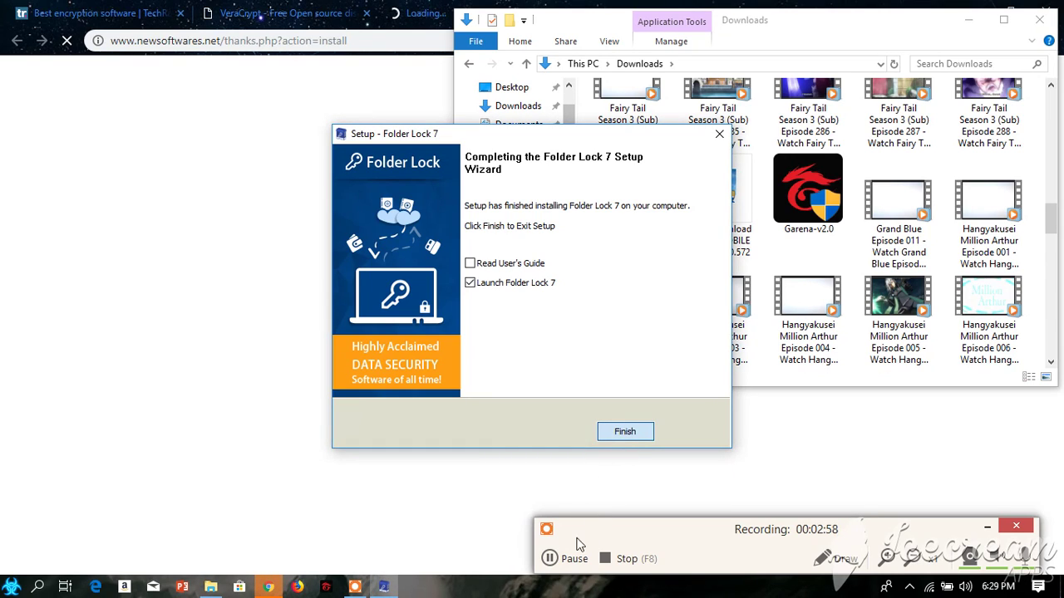
{"action": "left_click", "coordinate": [623, 433]}
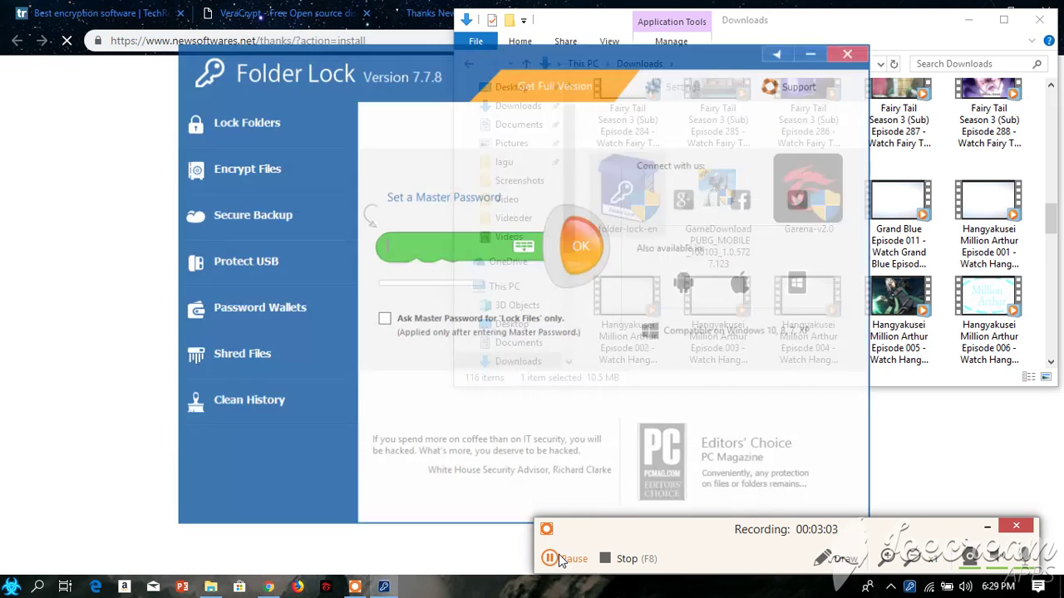
{"action": "left_click", "coordinate": [561, 561]}
{"action": "left_click", "coordinate": [561, 561]}
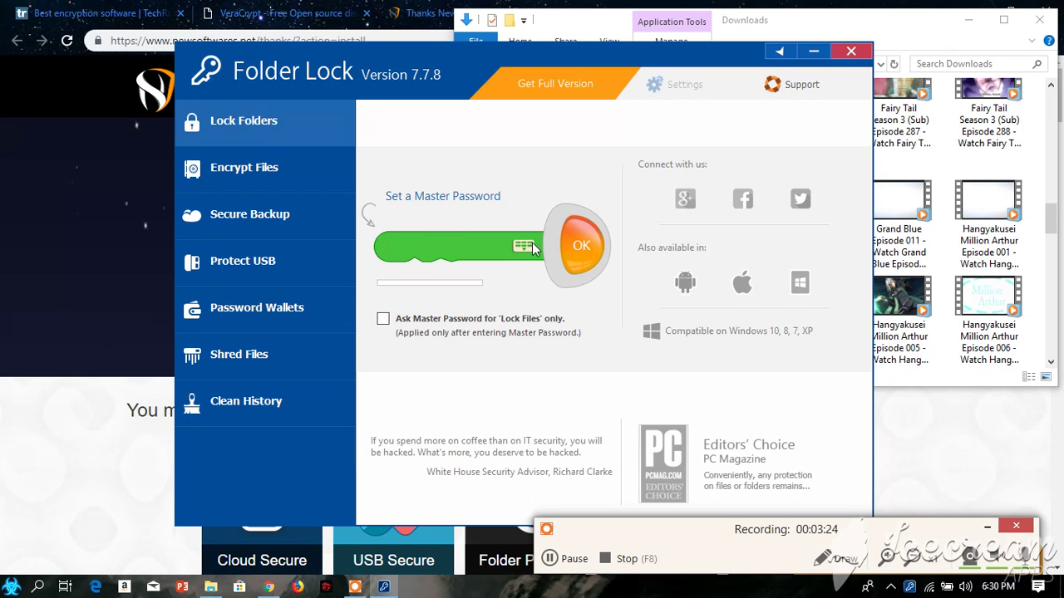
Step: Look over the Folder Lock feature list, including Encrypt Files, Secure Backup, Protect USB and Clean History
{"action": "left_click", "coordinate": [296, 175]}
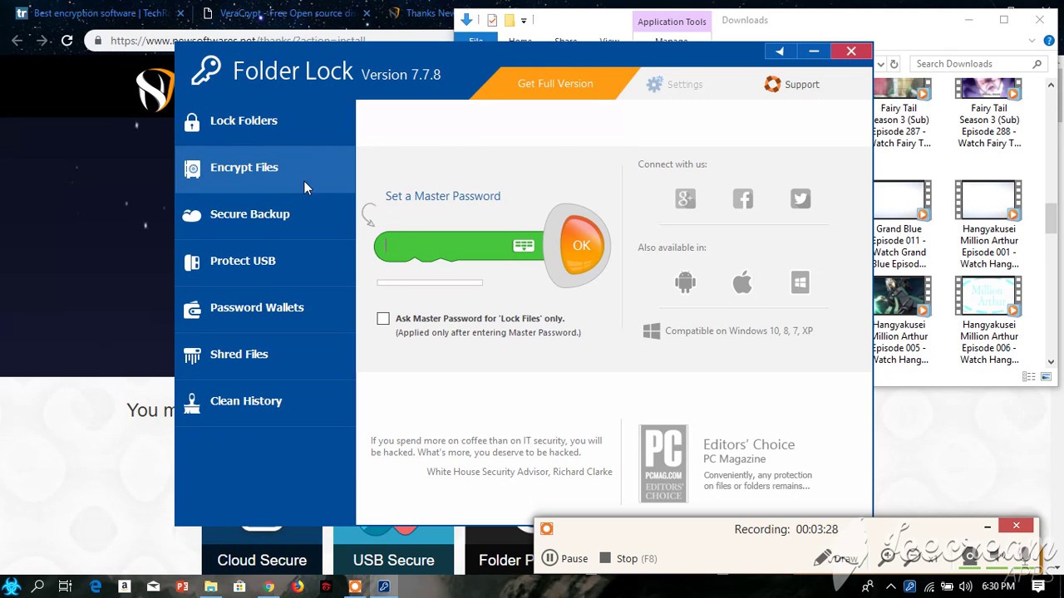
{"action": "left_click", "coordinate": [280, 223]}
{"action": "left_click", "coordinate": [326, 218]}
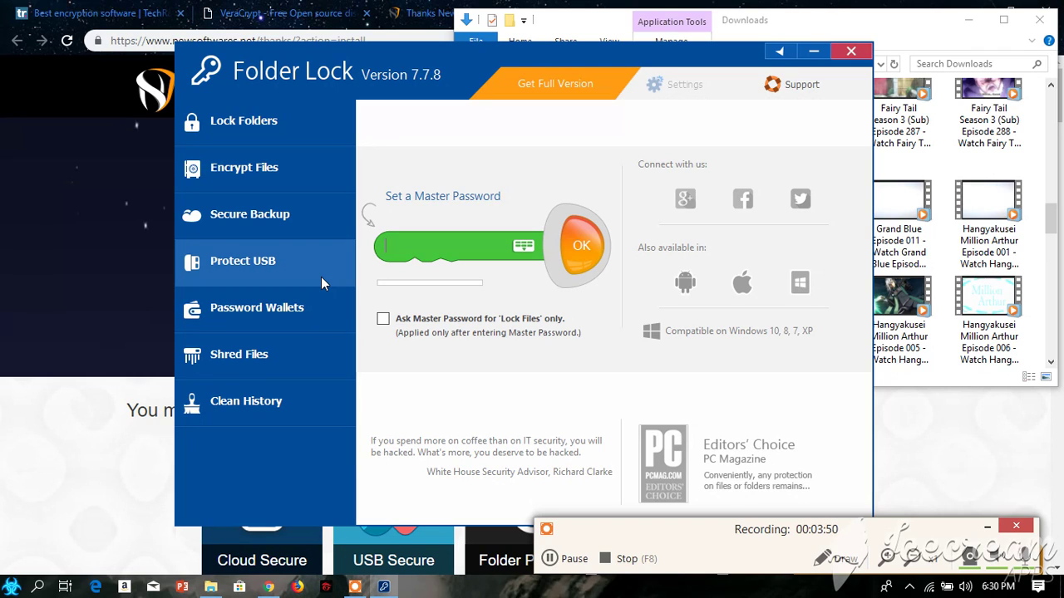
{"action": "left_click", "coordinate": [570, 562]}
{"action": "left_click", "coordinate": [571, 563]}
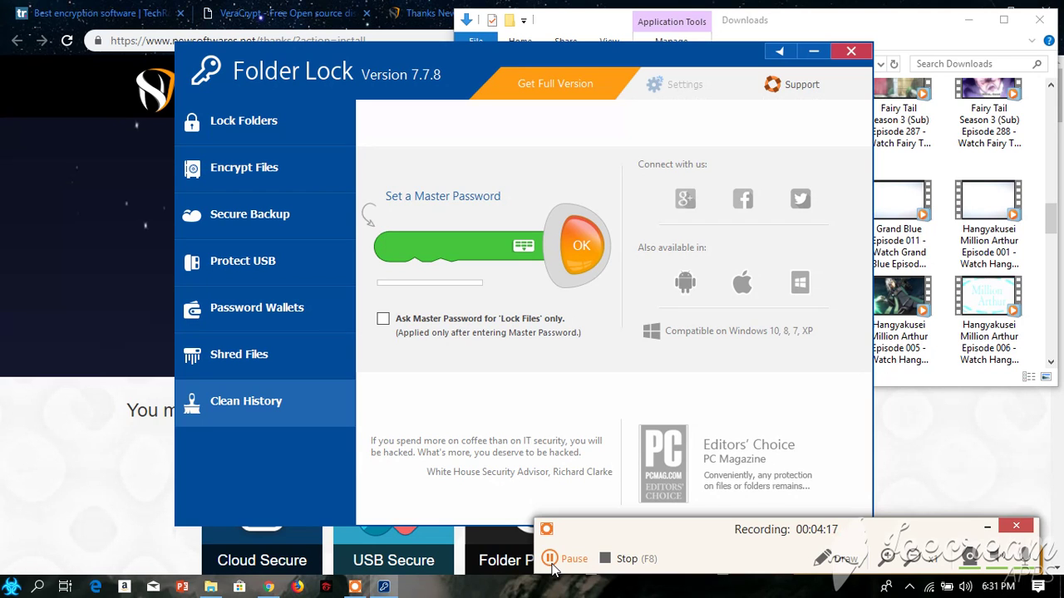
Step: Run the AxCrypt-2.1.1573.0-Setup installer from the Downloads folder in File Explorer
{"action": "left_click", "coordinate": [552, 561]}
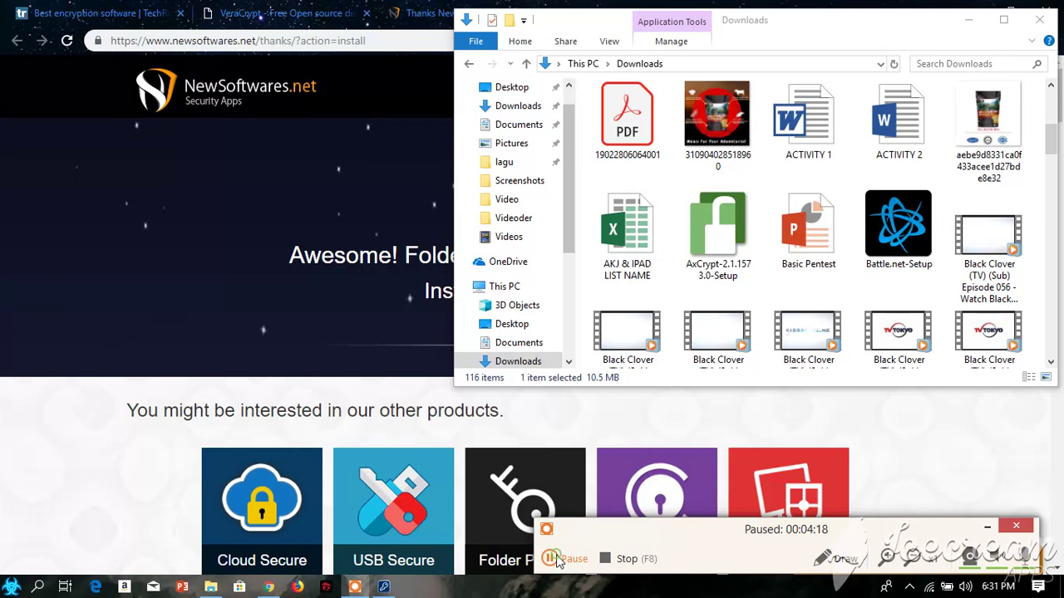
{"action": "left_click", "coordinate": [555, 560]}
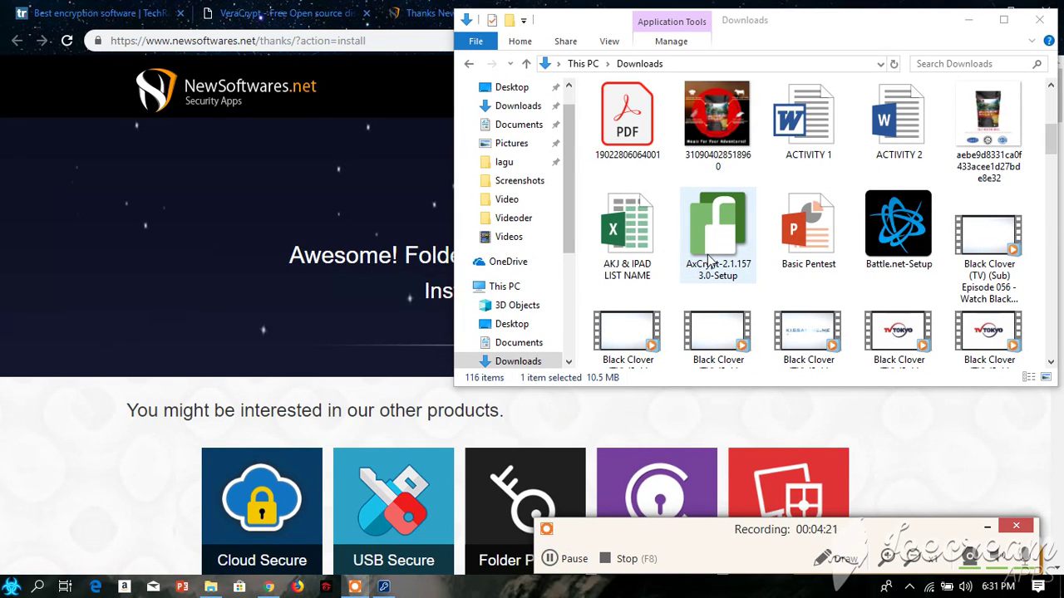
{"action": "left_click", "coordinate": [711, 263]}
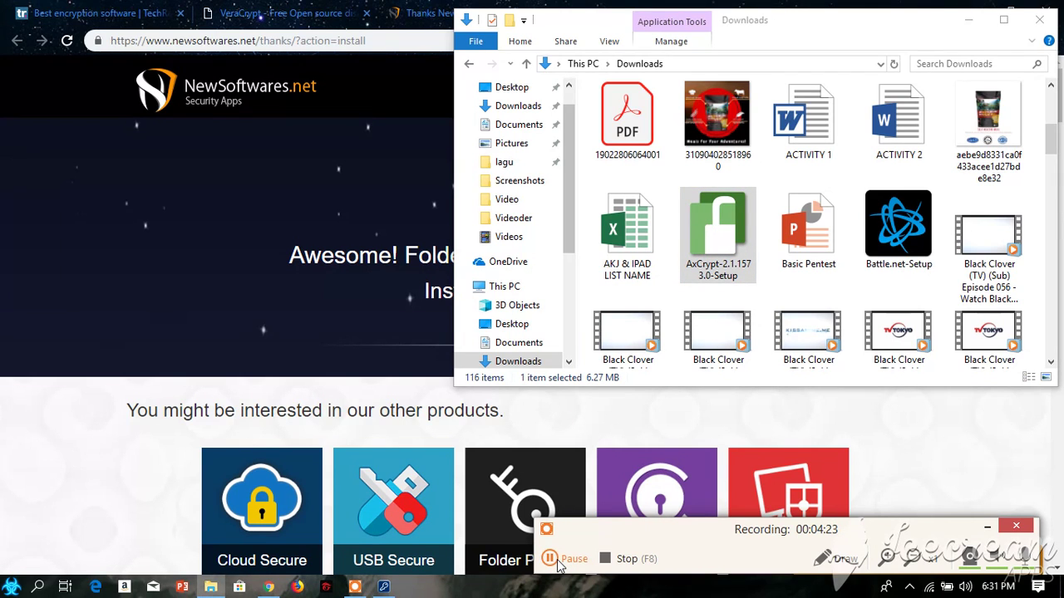
{"action": "left_click", "coordinate": [558, 558]}
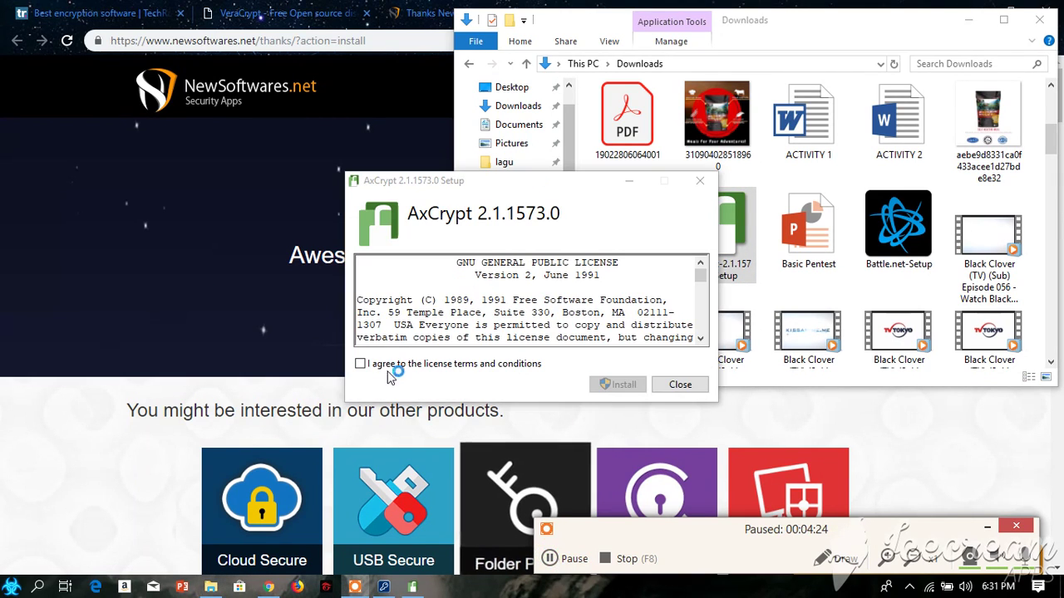
{"action": "key", "text": "F7"}
Step: Agree to the AxCrypt license terms and conditions and install the program
{"action": "left_click", "coordinate": [360, 363]}
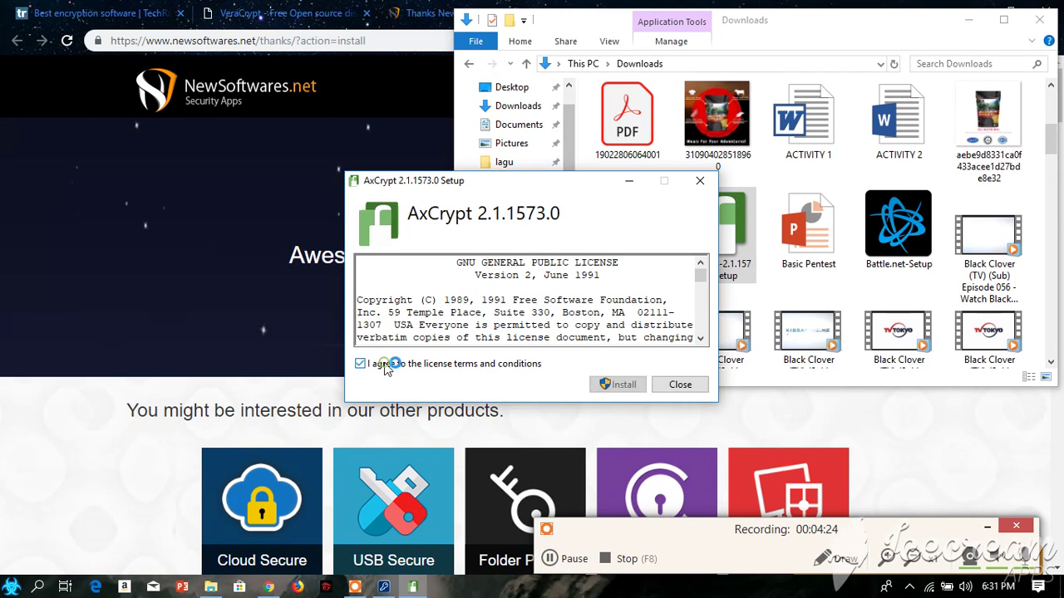
{"action": "left_click", "coordinate": [615, 384]}
{"action": "left_click", "coordinate": [559, 558]}
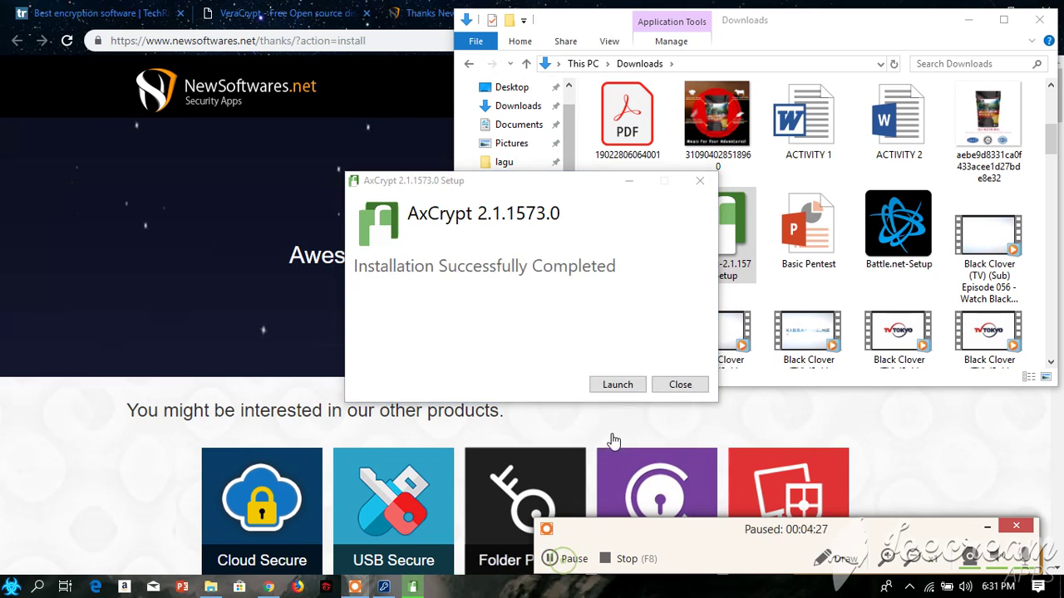
{"action": "key", "text": "F7"}
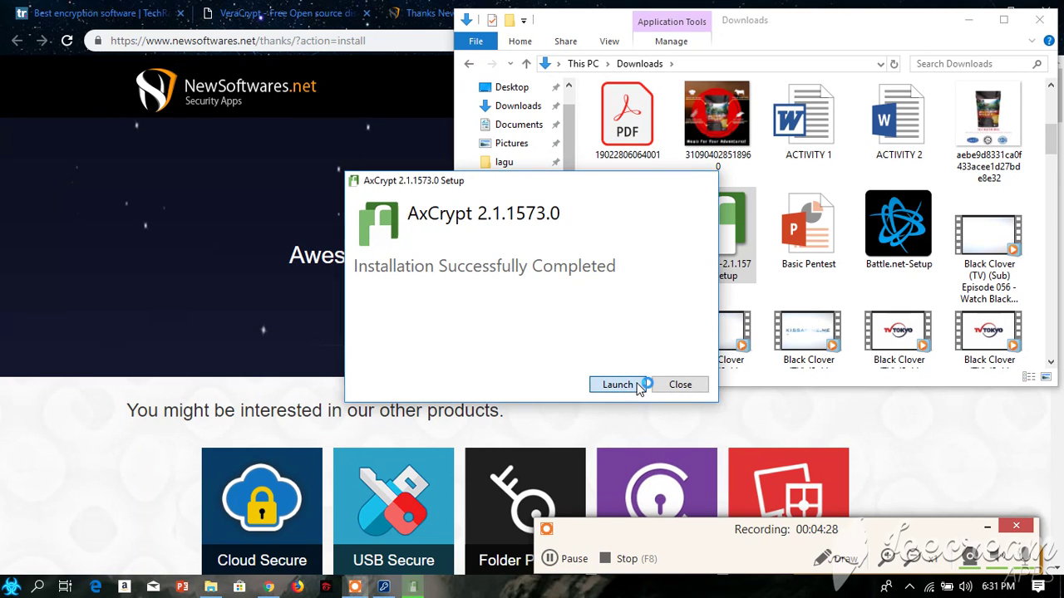
Step: Launch AxCrypt from the completed setup window
{"action": "left_click", "coordinate": [615, 384]}
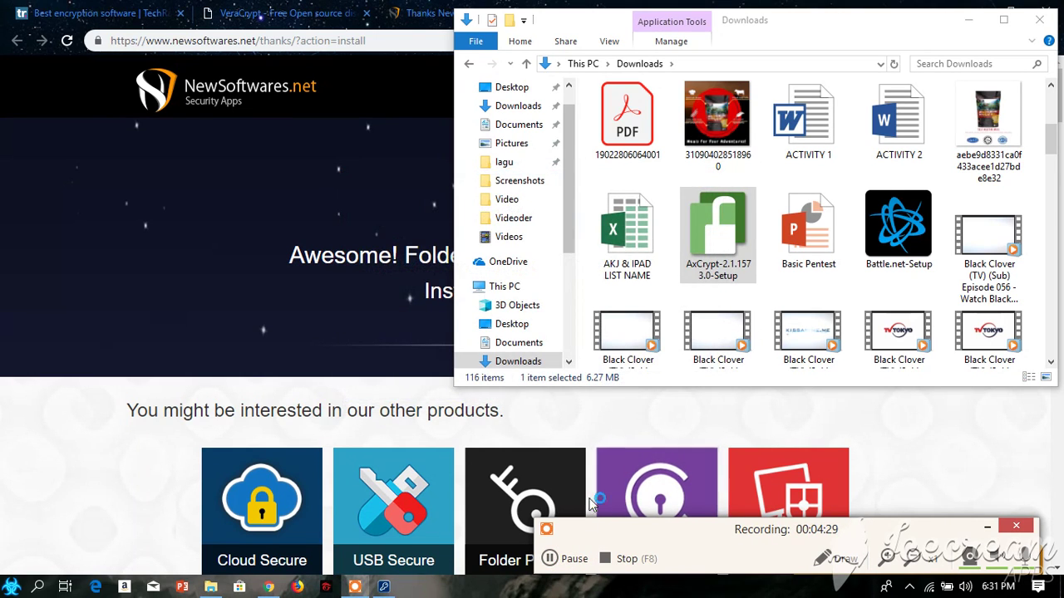
{"action": "left_click", "coordinate": [563, 558]}
{"action": "left_click", "coordinate": [570, 561]}
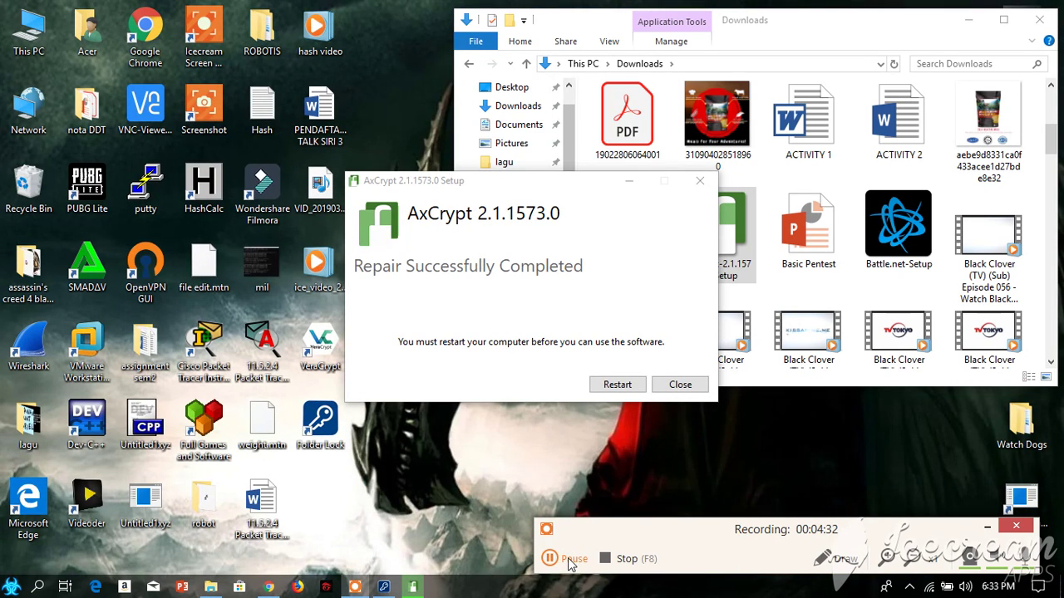